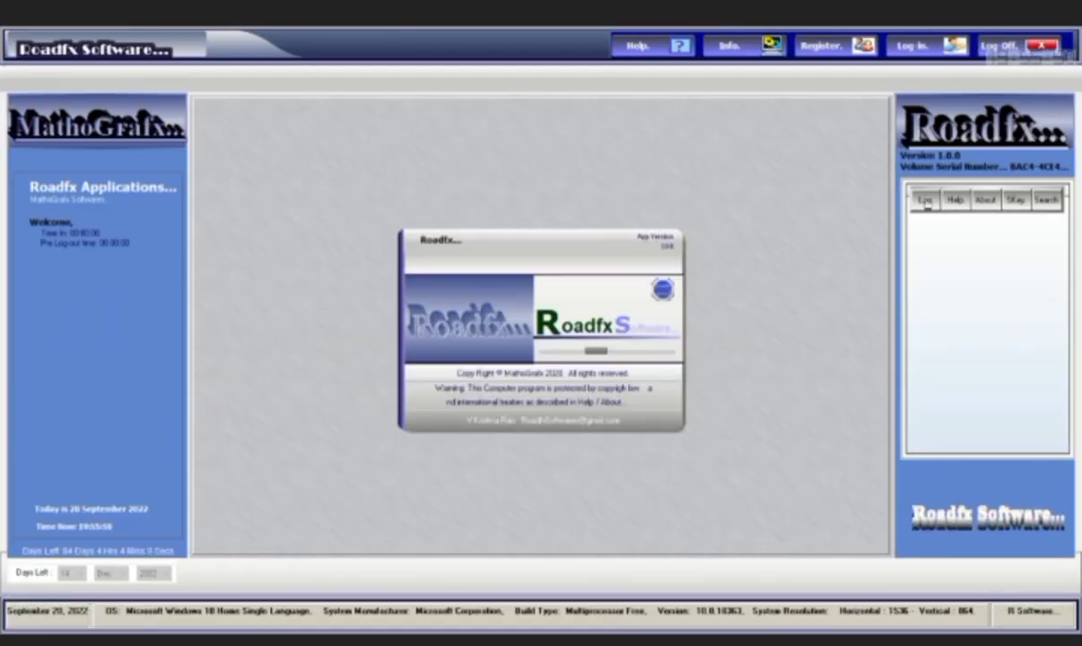
Log in to Roadfx Cross Sections and show the Area Statement of layer quantities
left_click(925, 201)
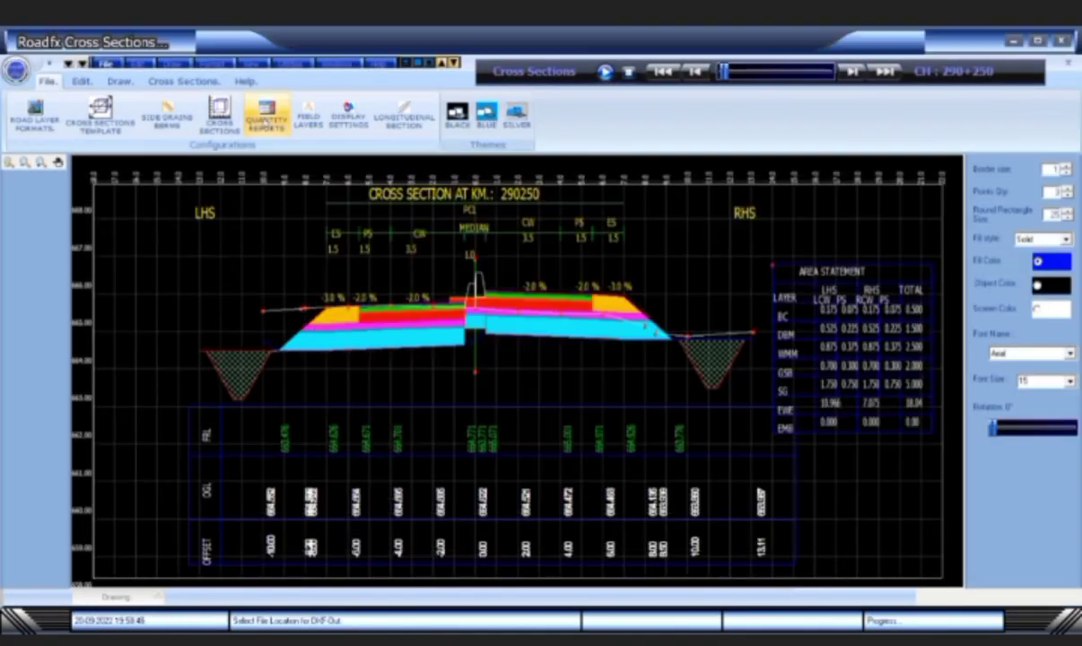
left_click(267, 114)
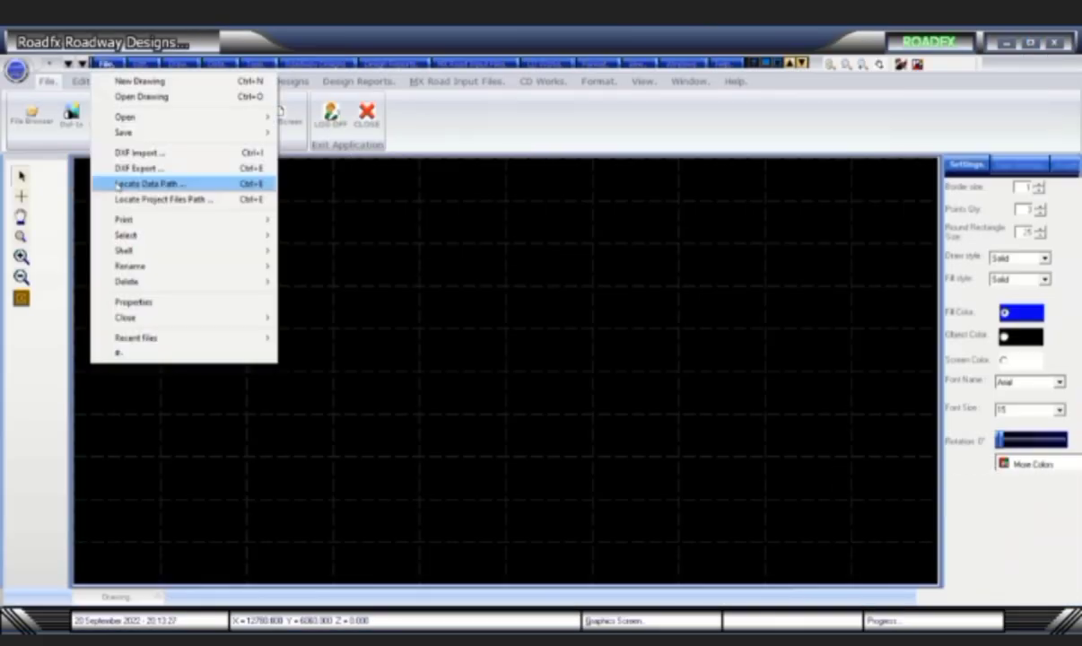
Load the Demo Project data location and display the Topo road mesh
left_click(117, 185)
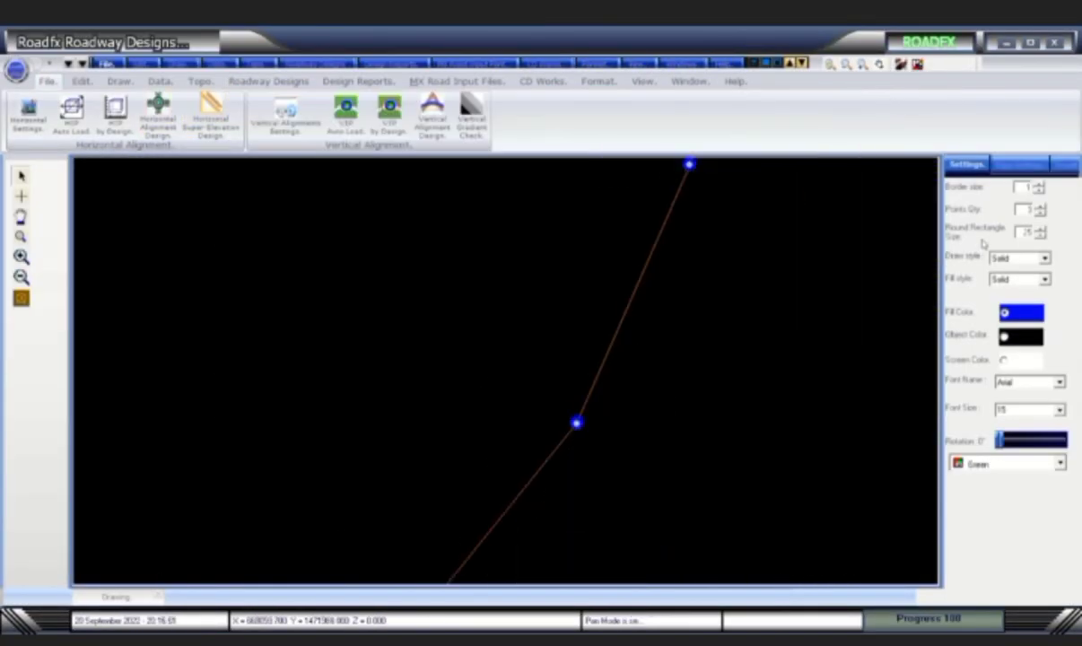
left_click(195, 85)
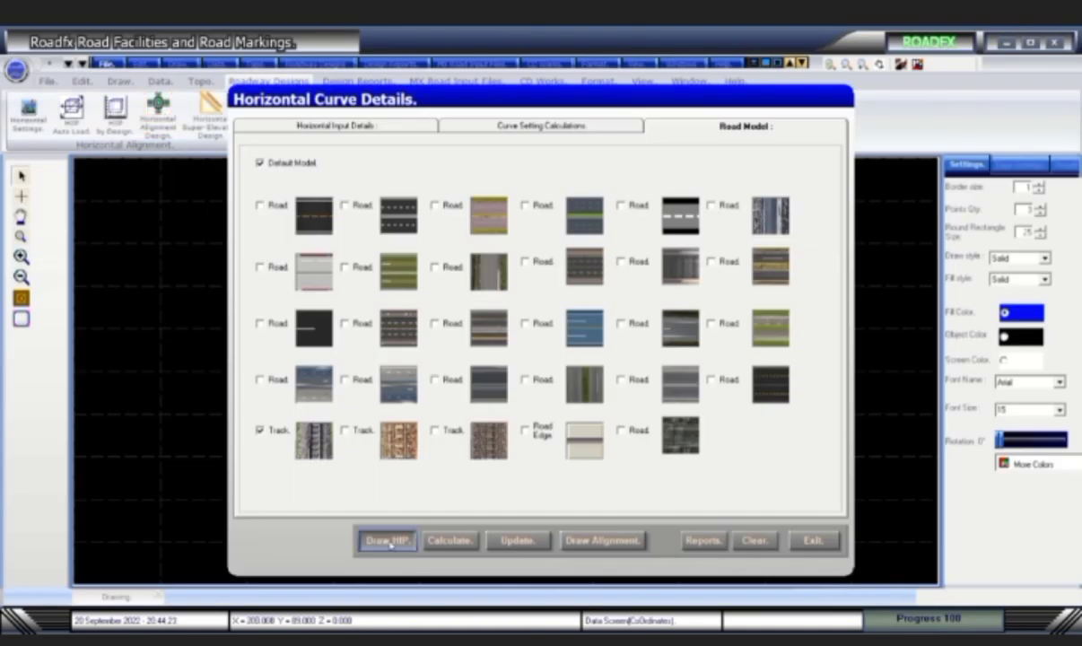
Confirm Horizontal Curve Details so the HIP alignment and HIP labels are drawn
left_click(388, 540)
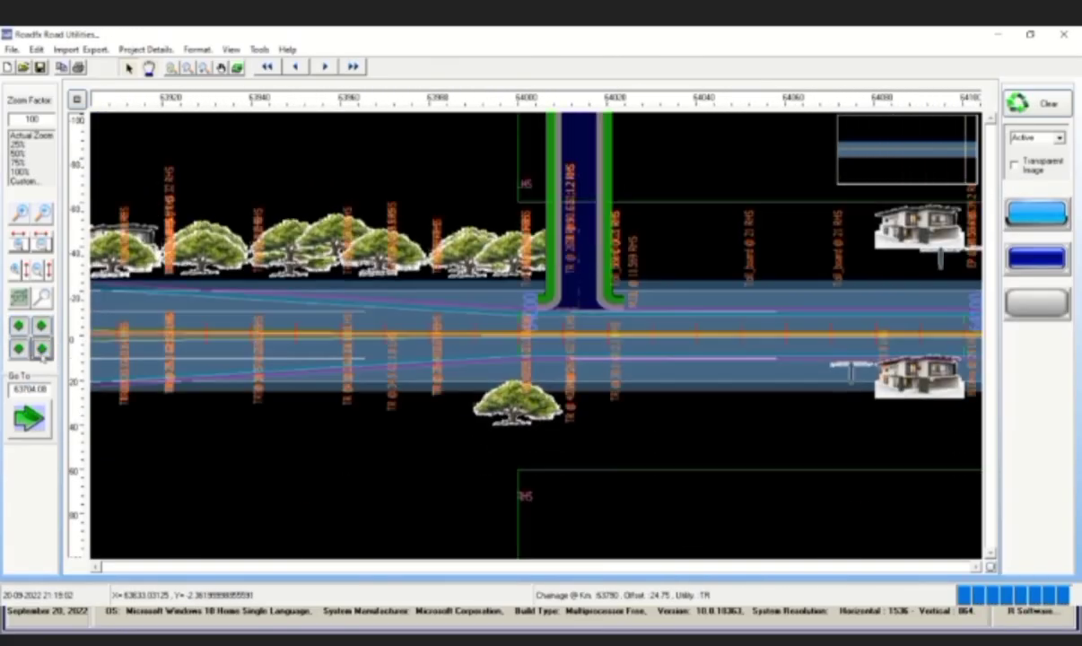
Use Project Details to step the utility road view to the next chainage
left_click(160, 49)
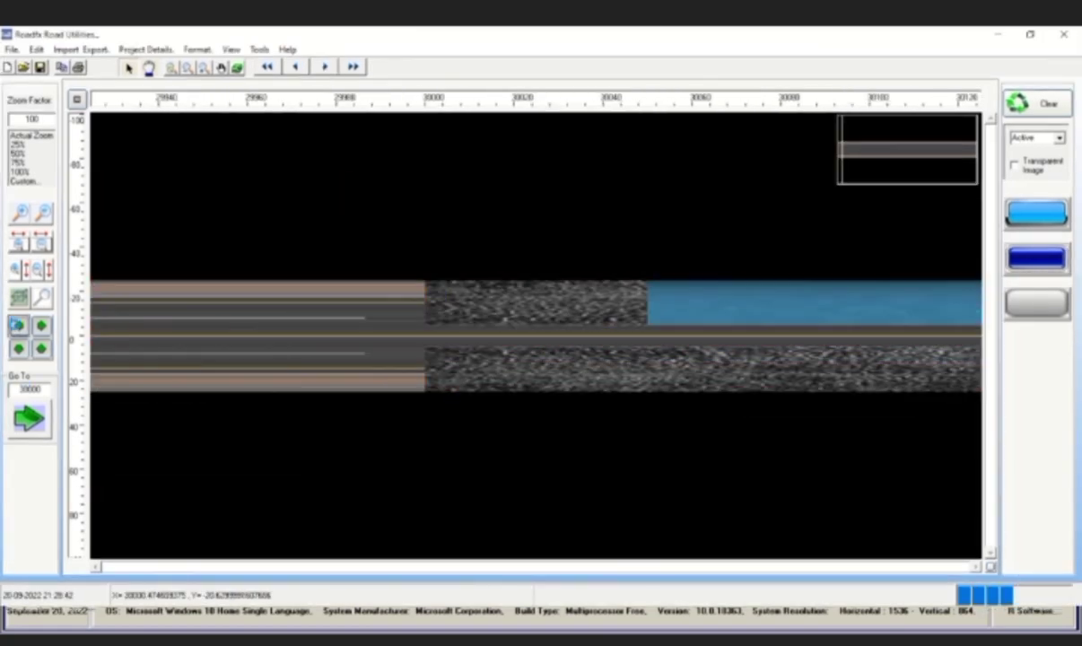
left_click(144, 49)
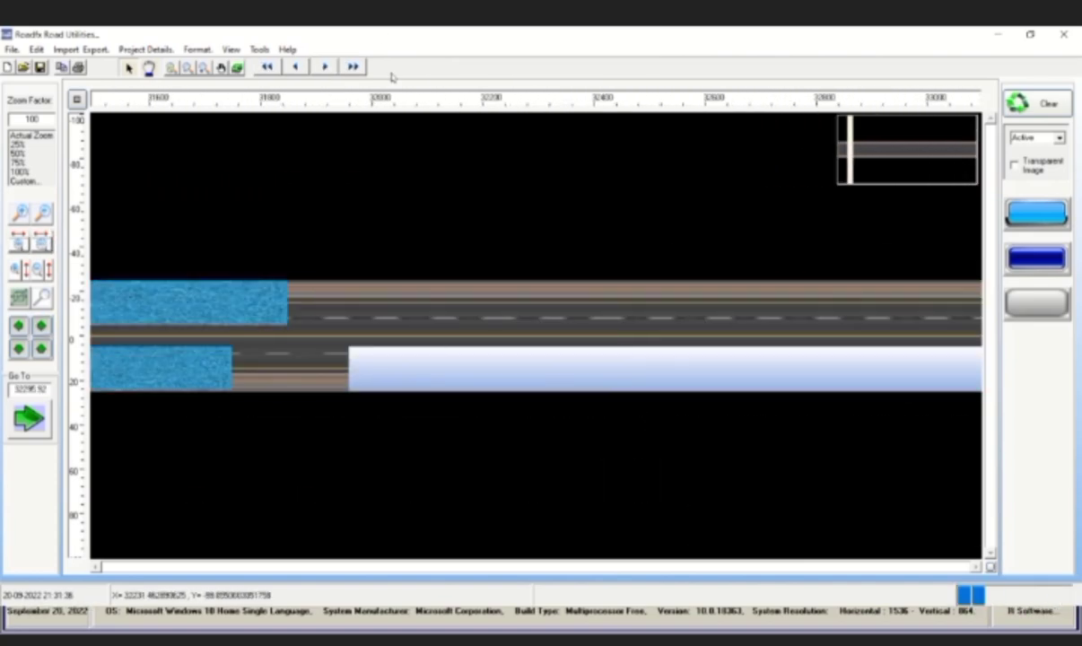
left_click(325, 67)
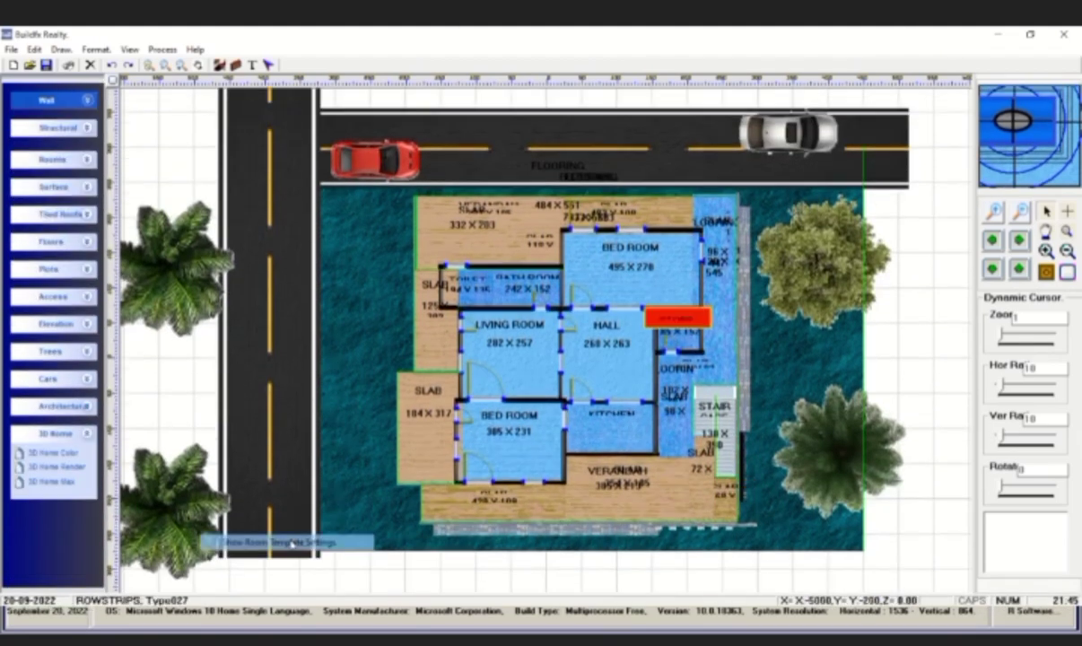
Close the Rooms Template Properties dialog for the house floor plan
left_click(646, 459)
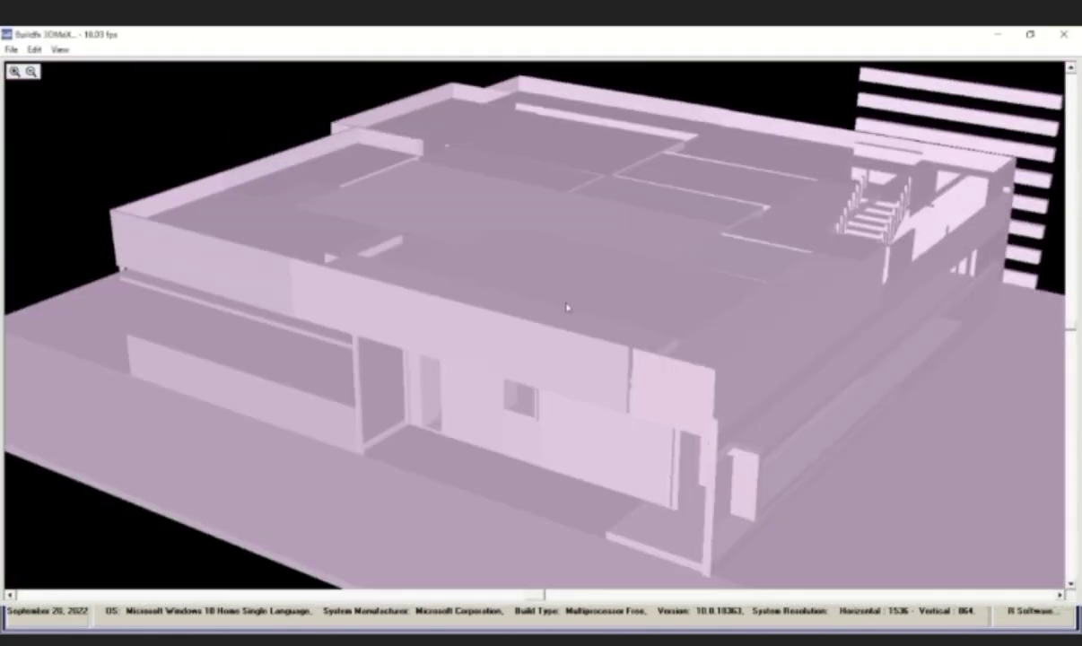
Show the 3DMaX house model in wireframe, then return to Buildfx Realty
left_click(90, 122)
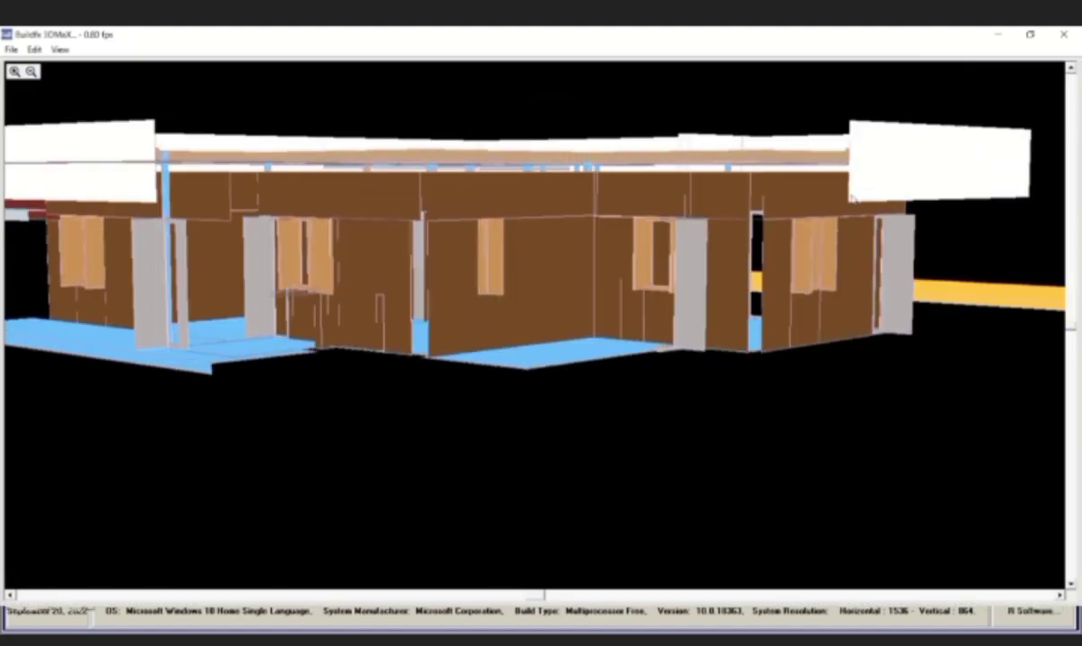
key("alt+Tab")
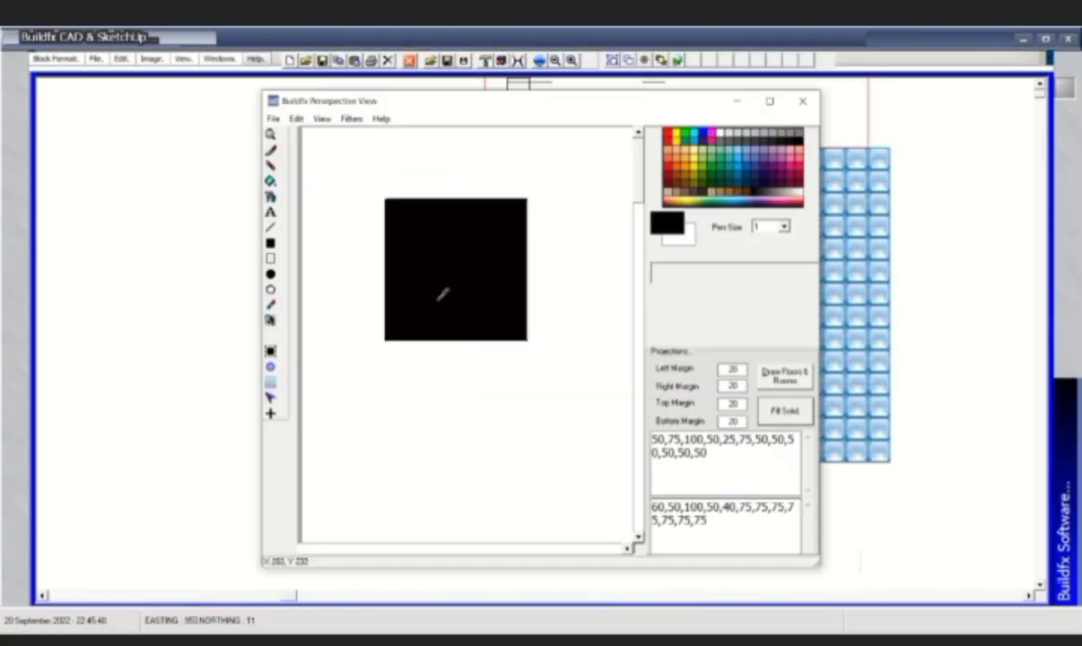
Shade the black square as a solid blue cube and maximize the perspective view
left_click(784, 410)
left_click(768, 101)
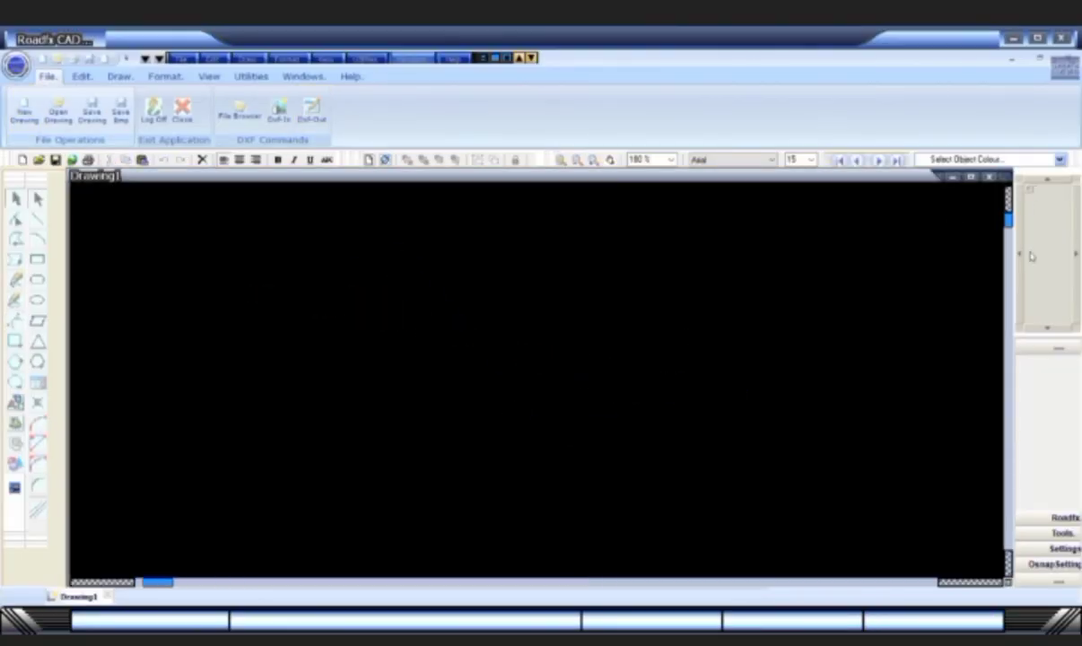
Step through the Grid Space and Drawing Settings pages of Quick Settings
left_click(960, 196)
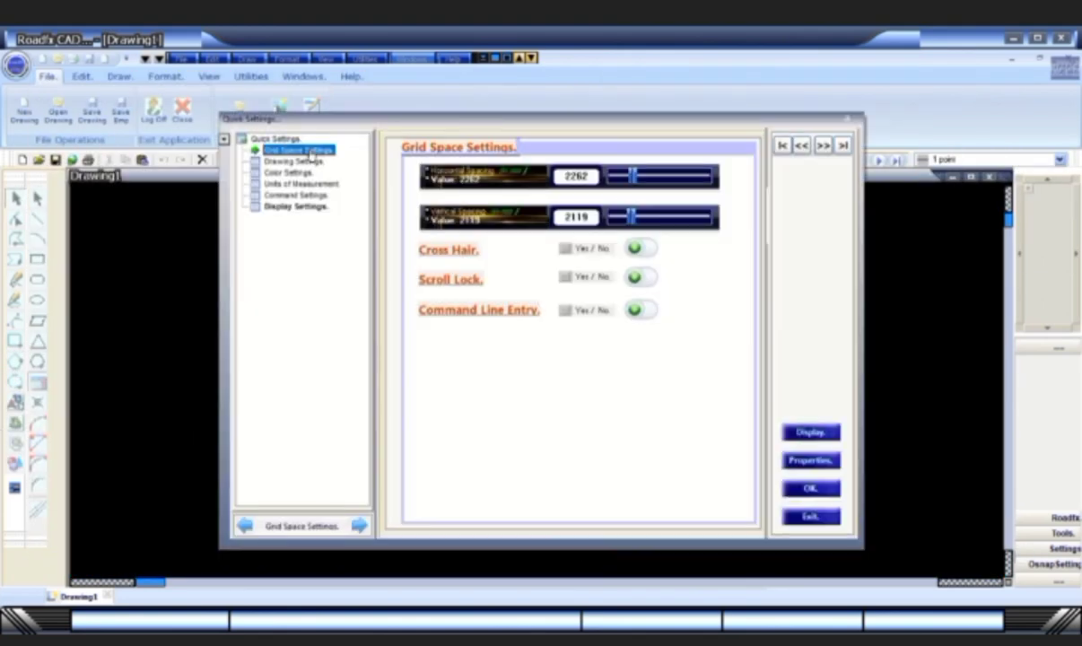
left_click(310, 160)
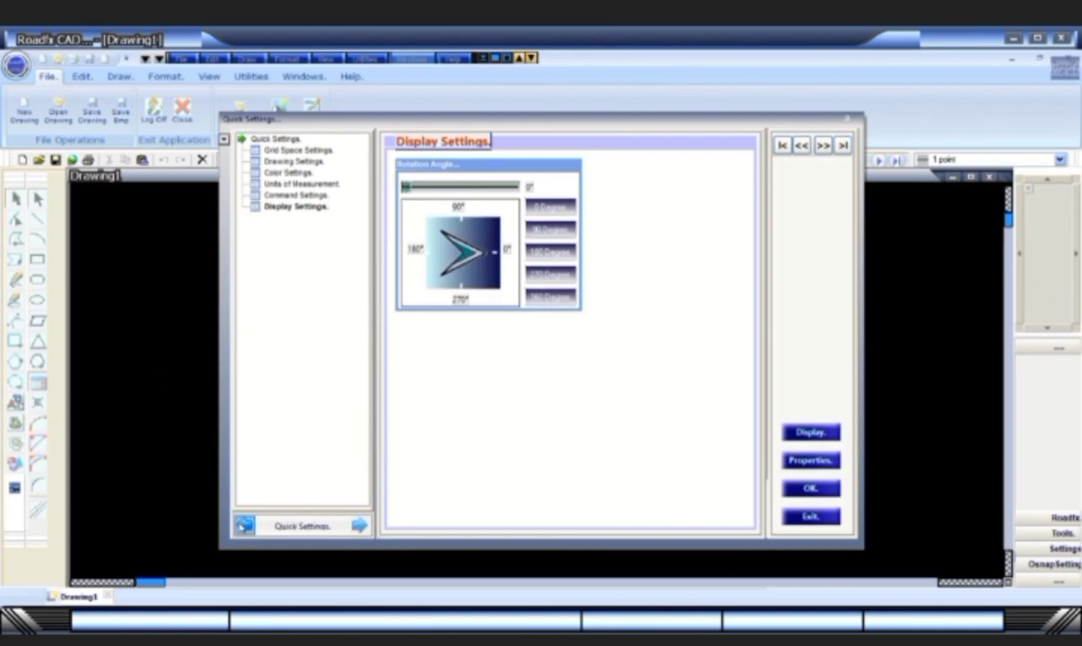
Exit Quick Settings and add another red shape to Drawing1
left_click(790, 489)
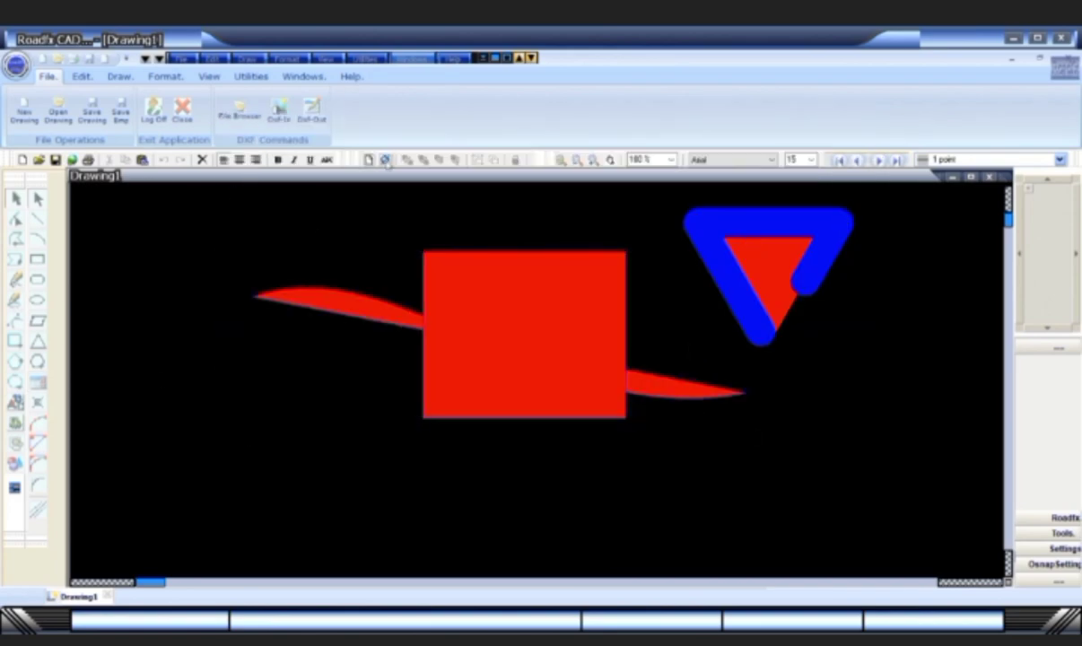
left_click(83, 77)
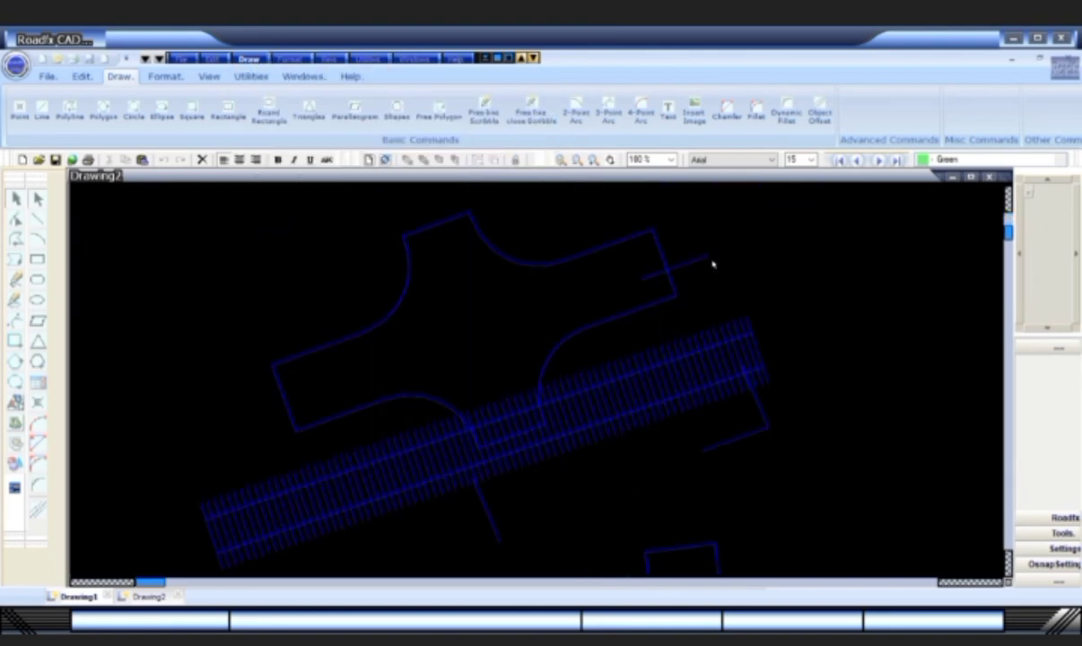
Show the Box Round Shape Commands submenu, from Solid Box to RHS Offset Line
left_click(49, 76)
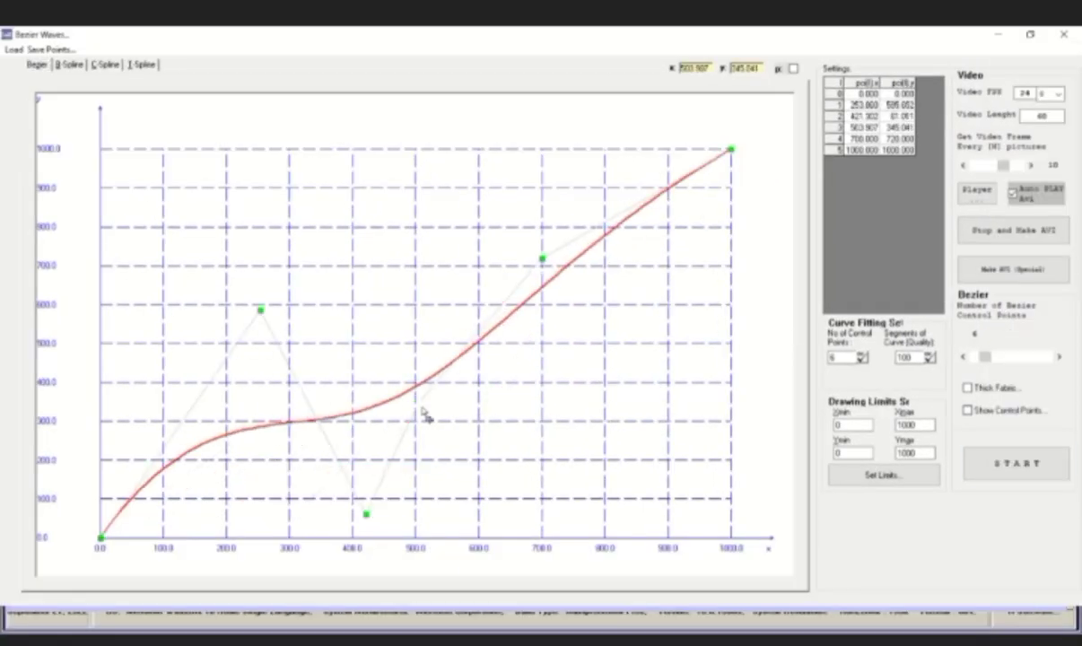
Reshape the Bezier curve and show thick-fabric waves with 18 visible control points
left_click_drag(101, 541, 151, 256)
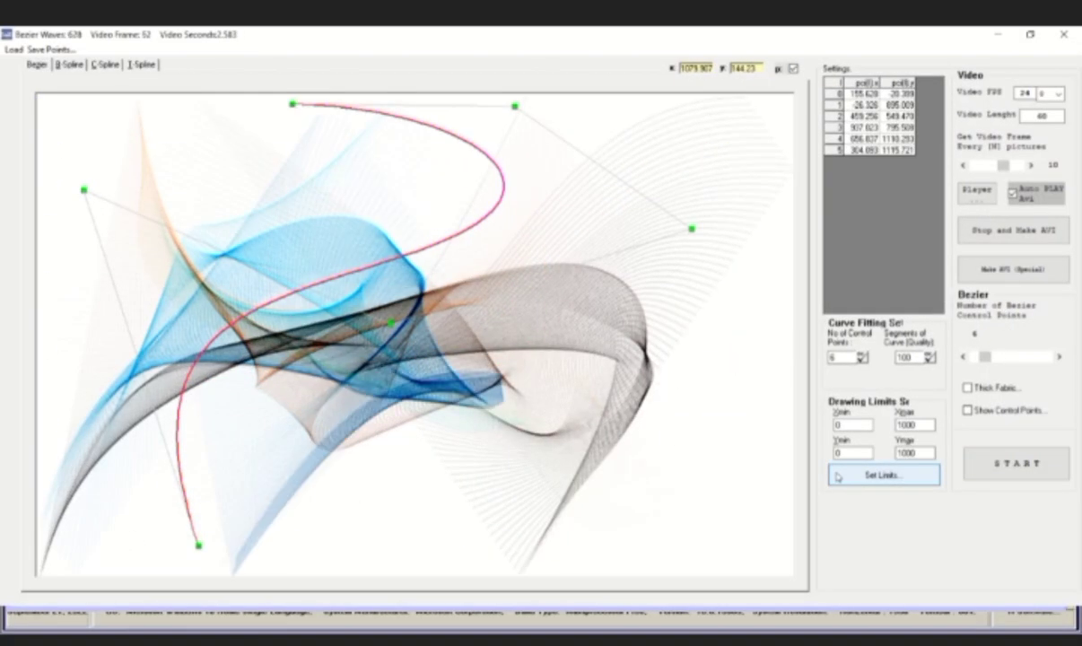
left_click(967, 388)
left_click(967, 410)
left_click(1003, 356)
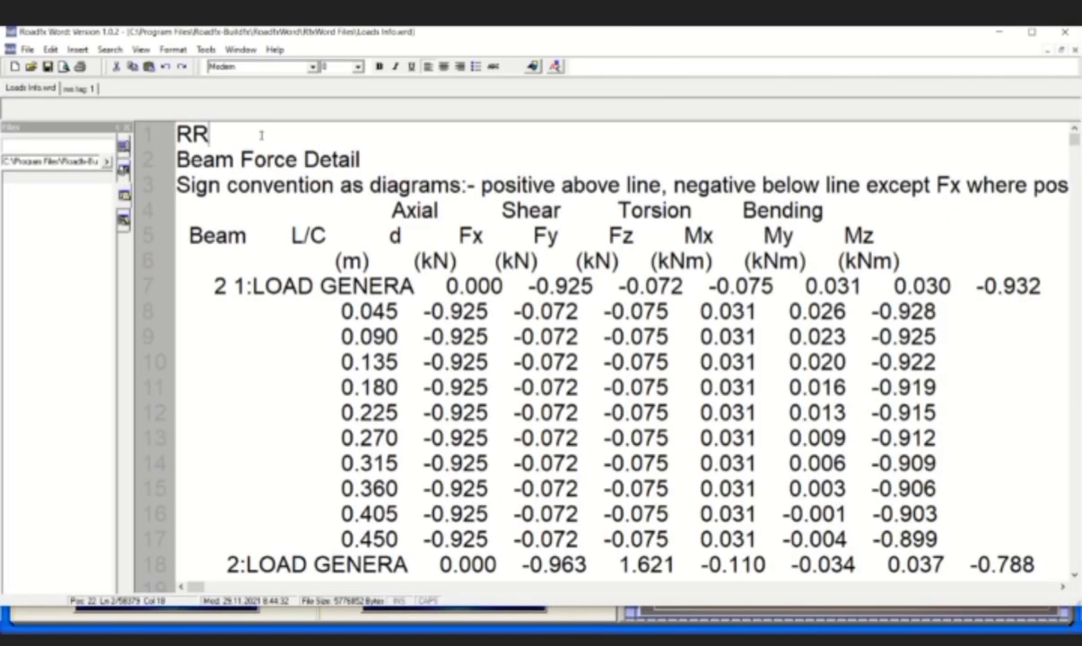
Complete line 1 to read 'Roadfx' and insert a tree logo at the document top
type("fx")
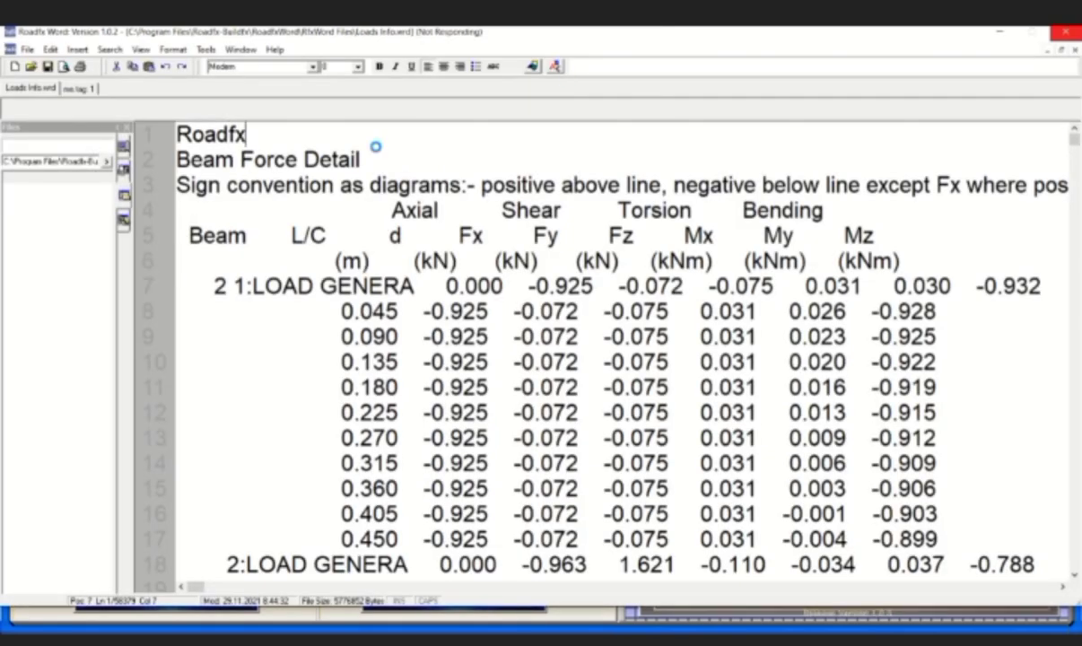
left_click(555, 65)
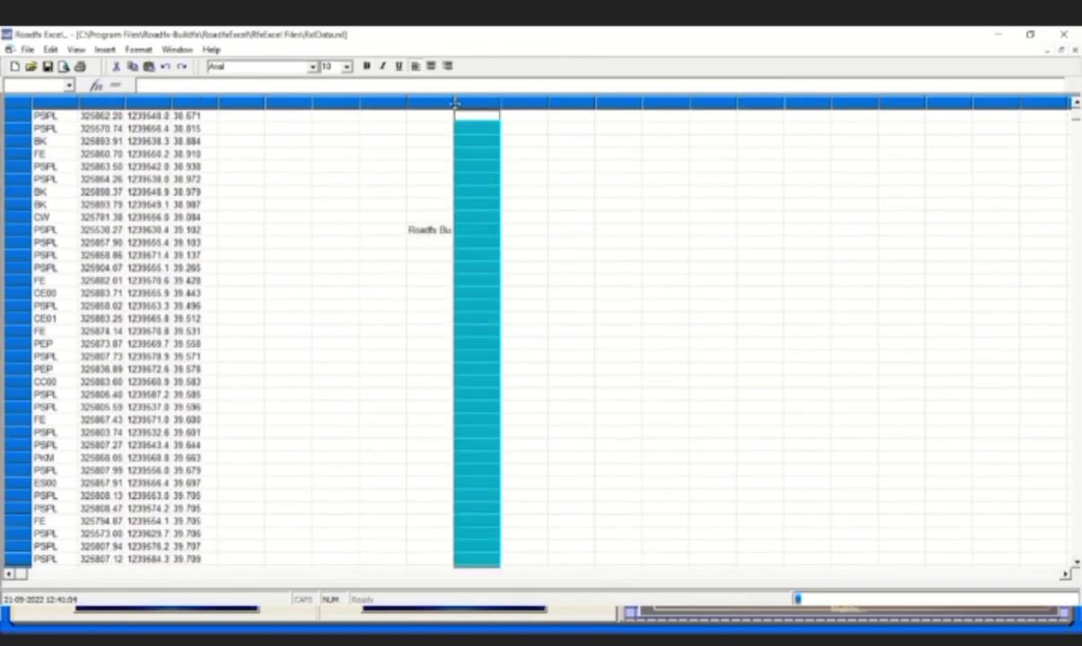
Drag the column header border right to widen the column holding the Roadfx text
left_click_drag(454, 102, 659, 102)
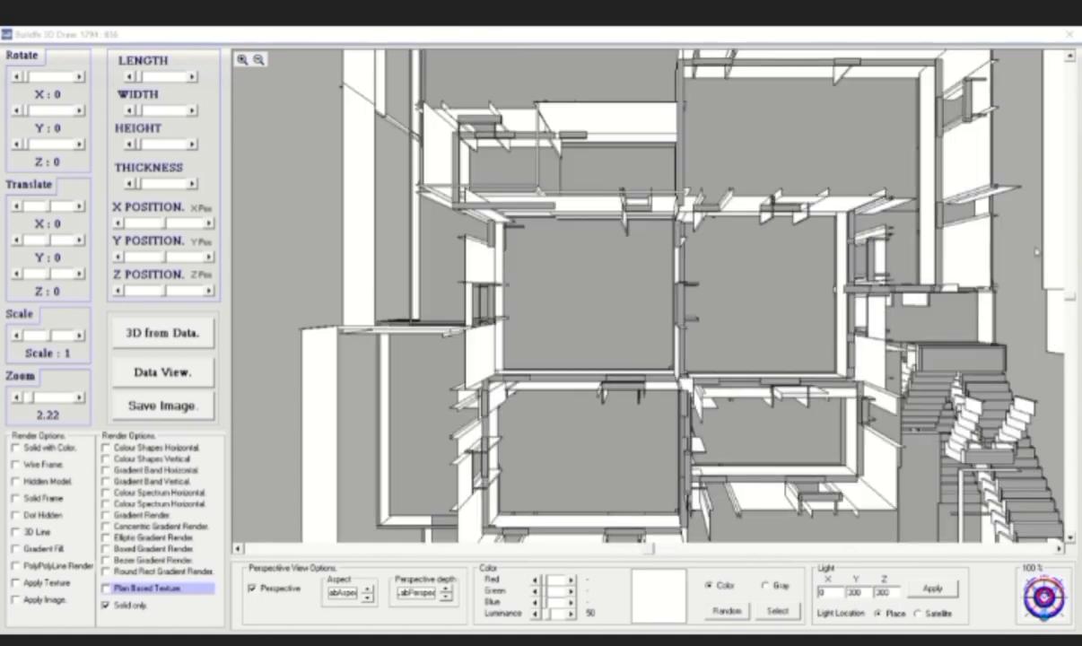
Tilt the building to ground level, zoom in, and rotate it to a corner view
left_click_drag(27, 76, 1045, 338)
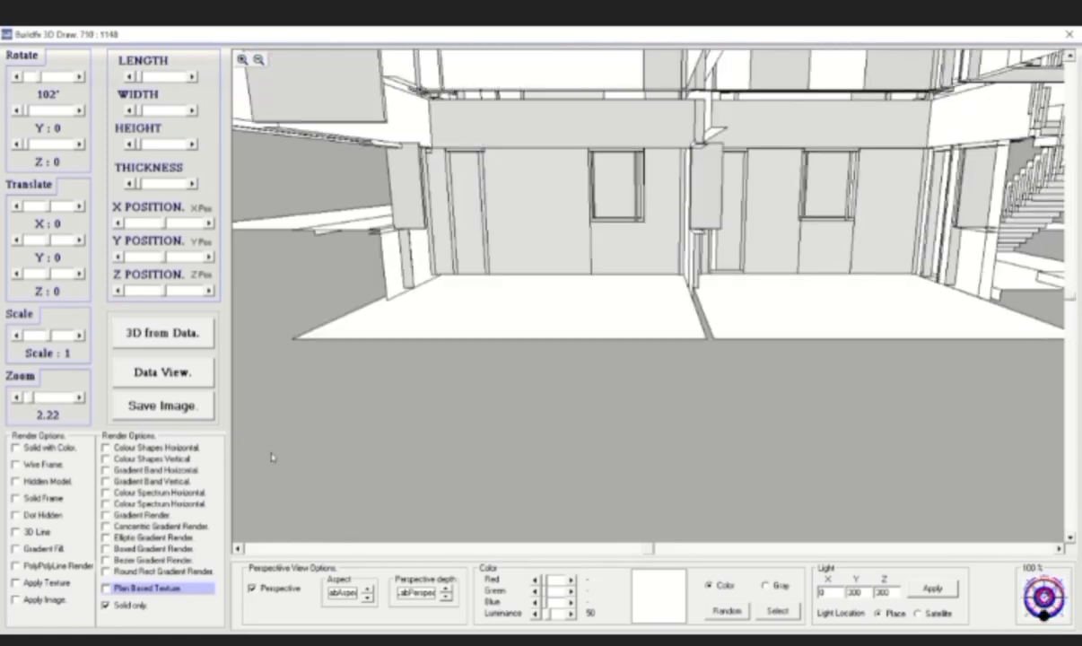
scroll(664, 429, "up", 10)
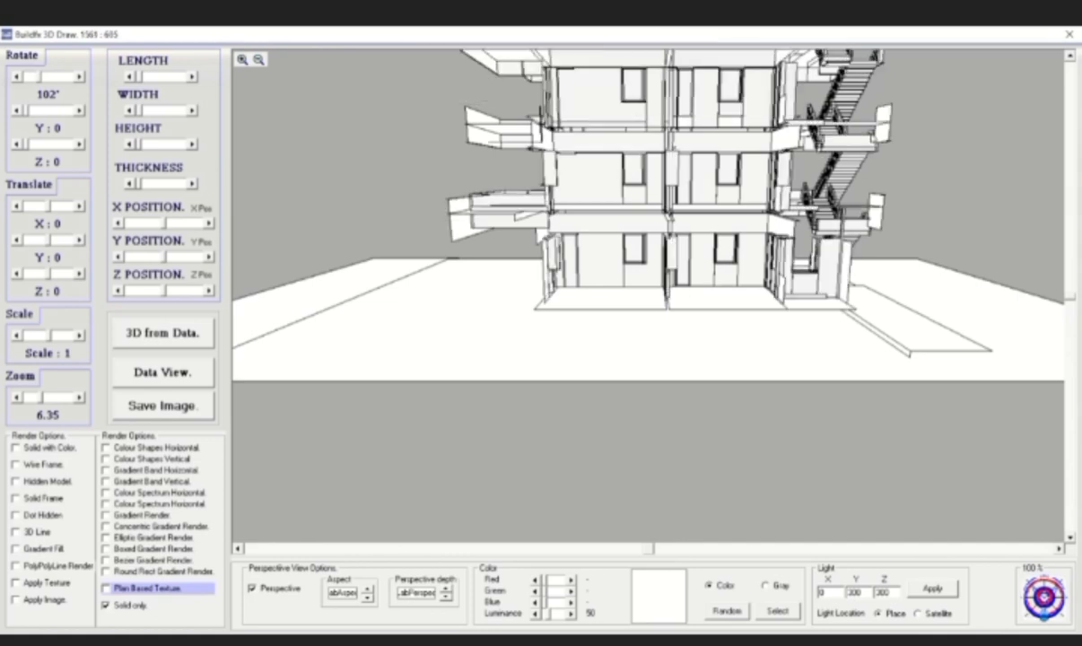
scroll(598, 370, "up", 1)
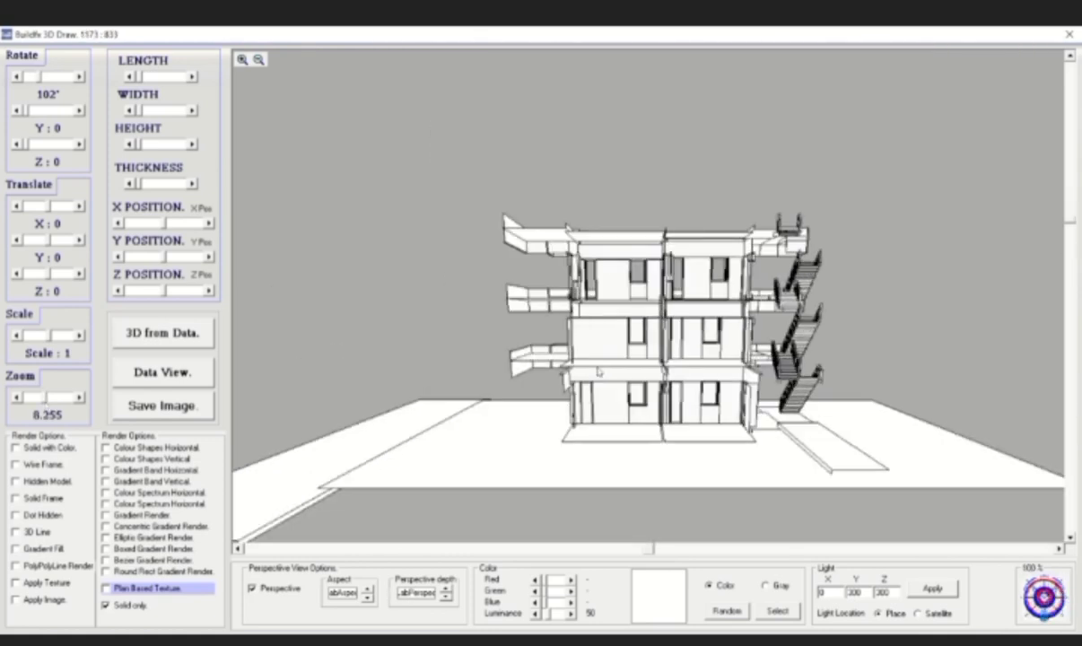
left_click_drag(598, 370, 743, 252)
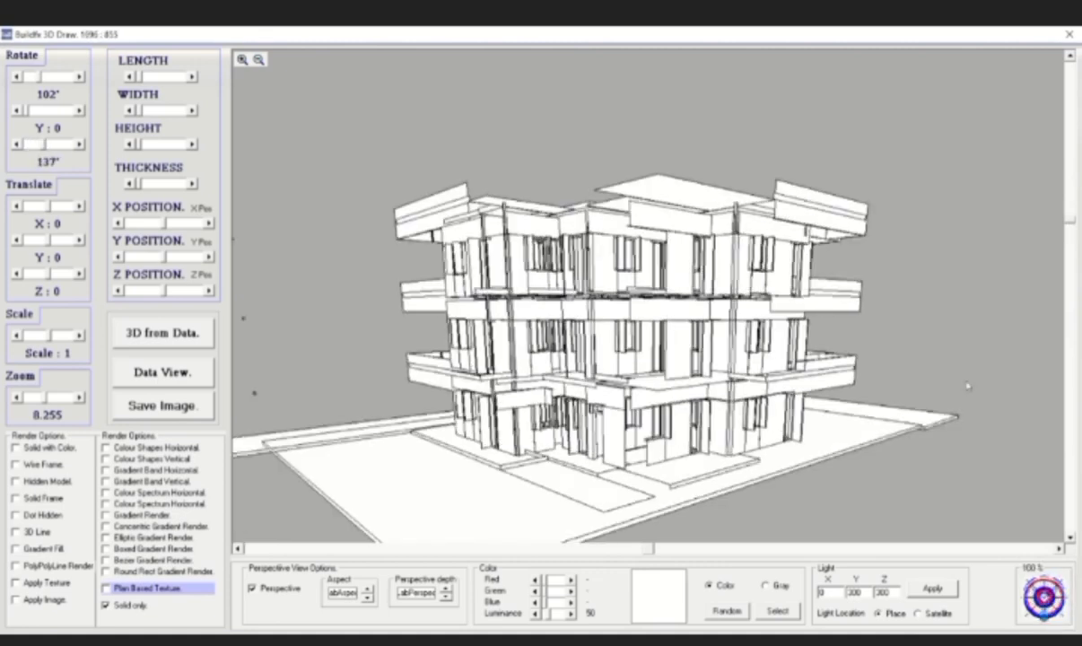
Render with Plan Based Texture and Solid only turned off, then close the 3D view
left_click(106, 587)
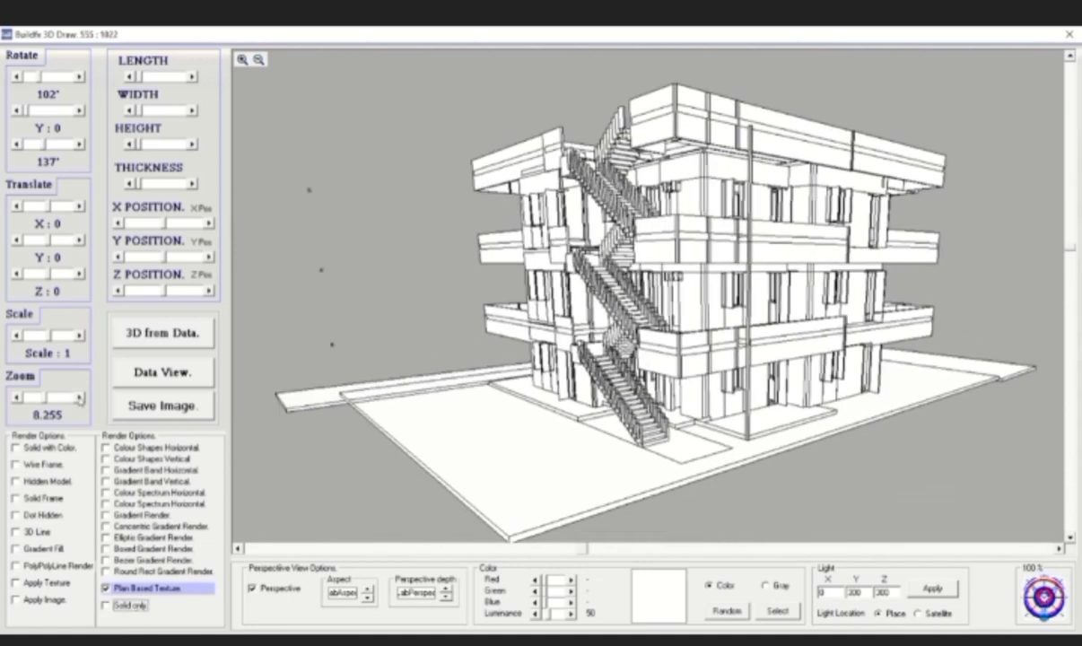
left_click(80, 397)
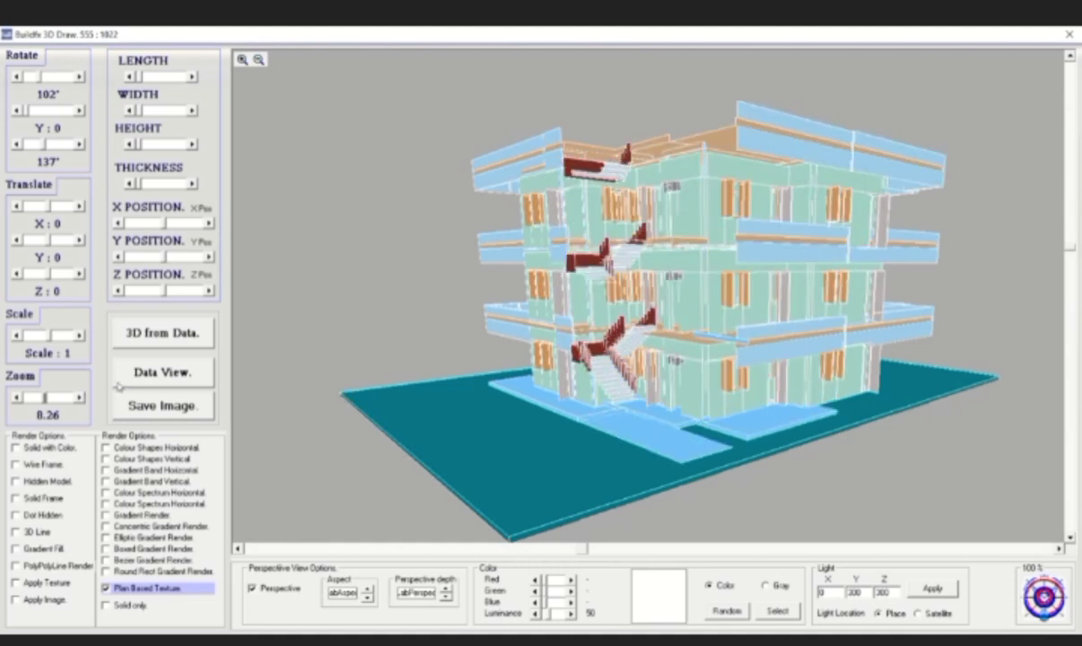
left_click(117, 369)
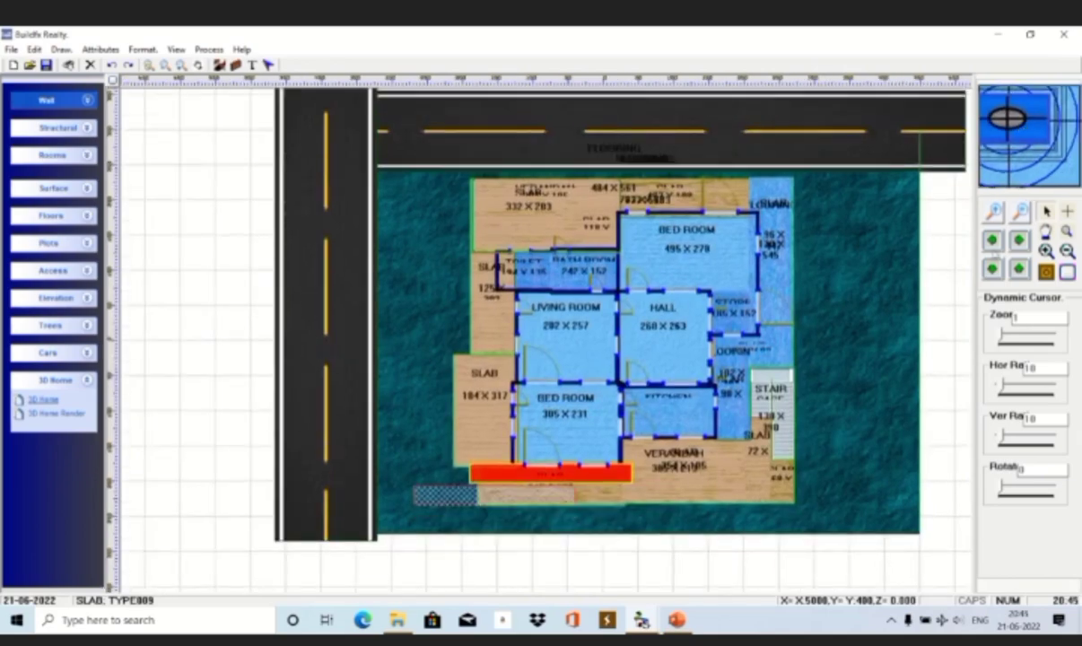
View the floor-plan element's properties, then generate a 3D Home Render of the house
right_click(192, 484)
left_click(221, 477)
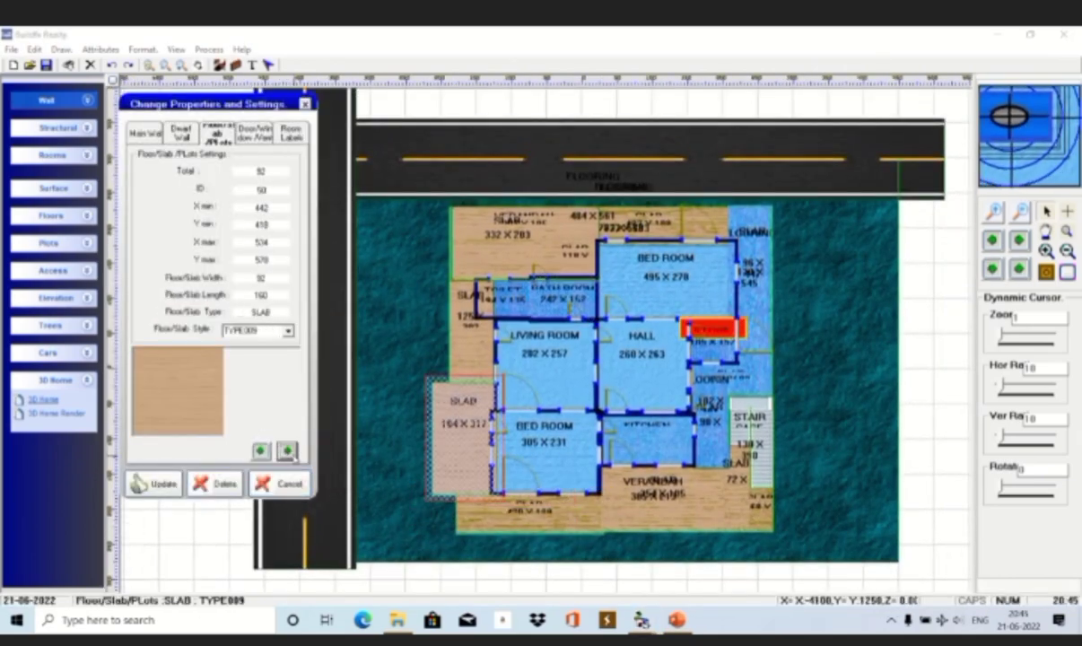
left_click(286, 551)
left_click(55, 414)
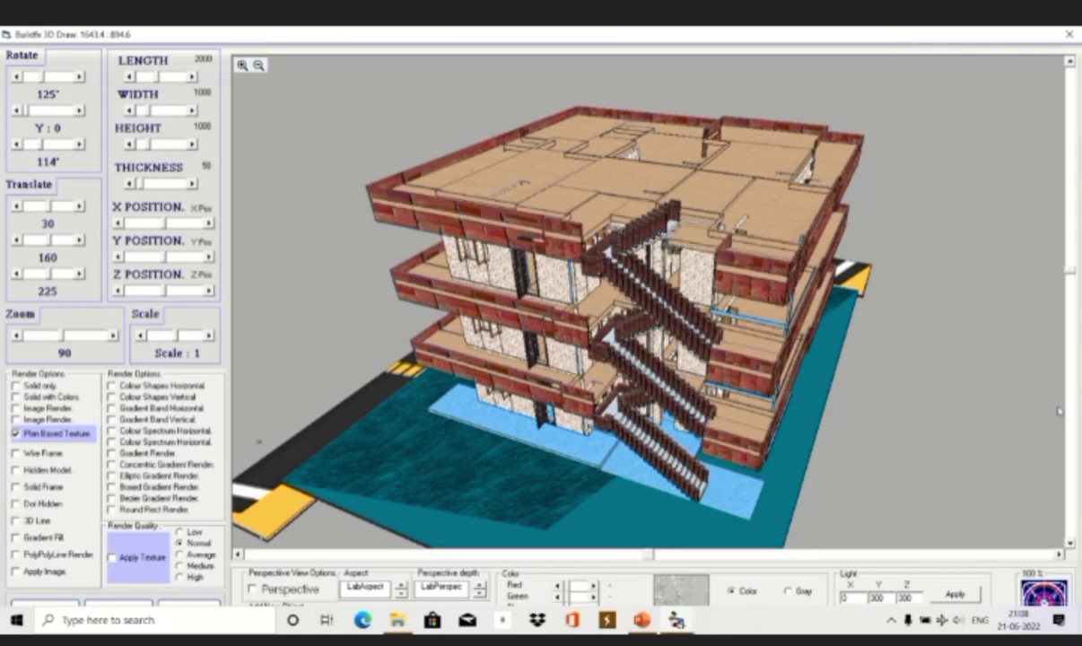
Dismiss the taskbar menus and bring the 3D Draw viewer back to the front
right_click(708, 619)
right_click(825, 621)
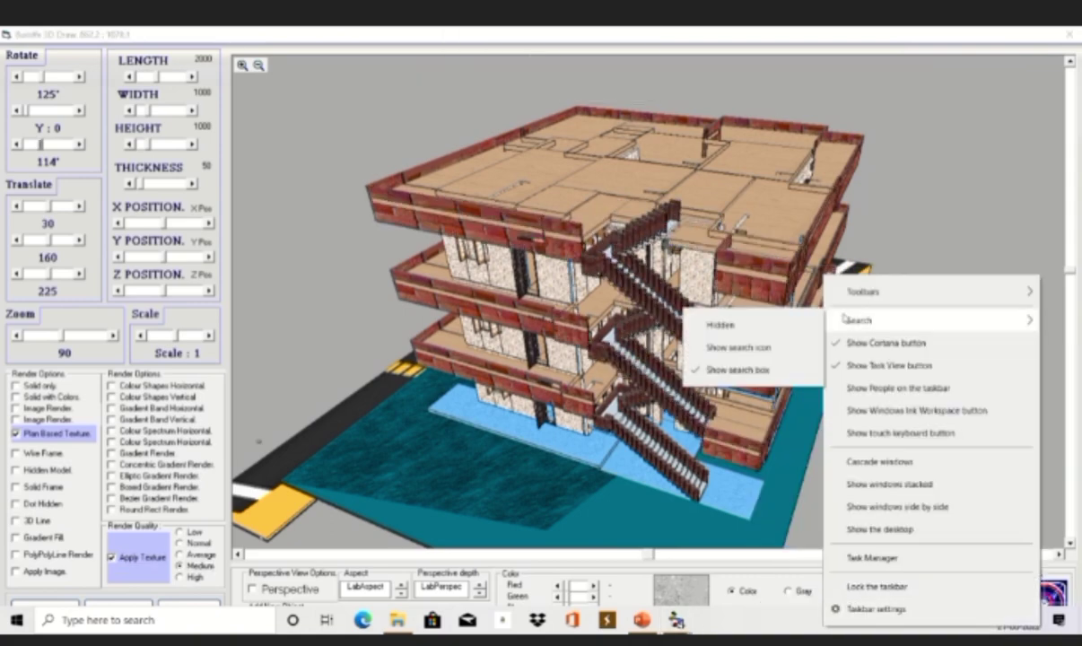
key("alt+Tab")
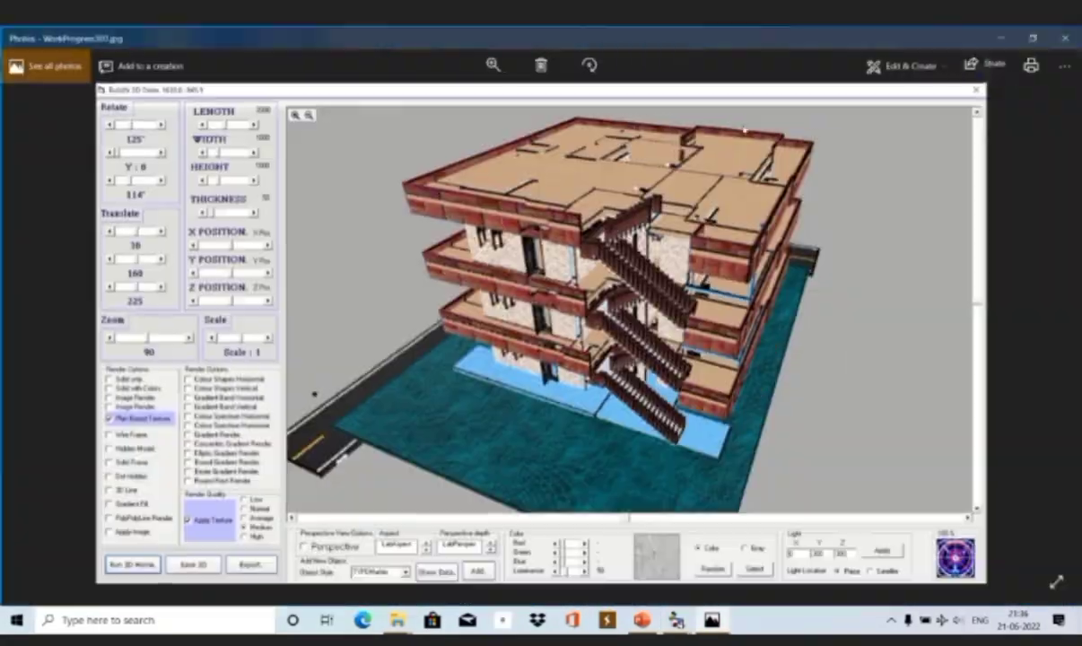
Step back through earlier WorkProgress photos to the yellow-walled tower render
key("Left")
key("Left")
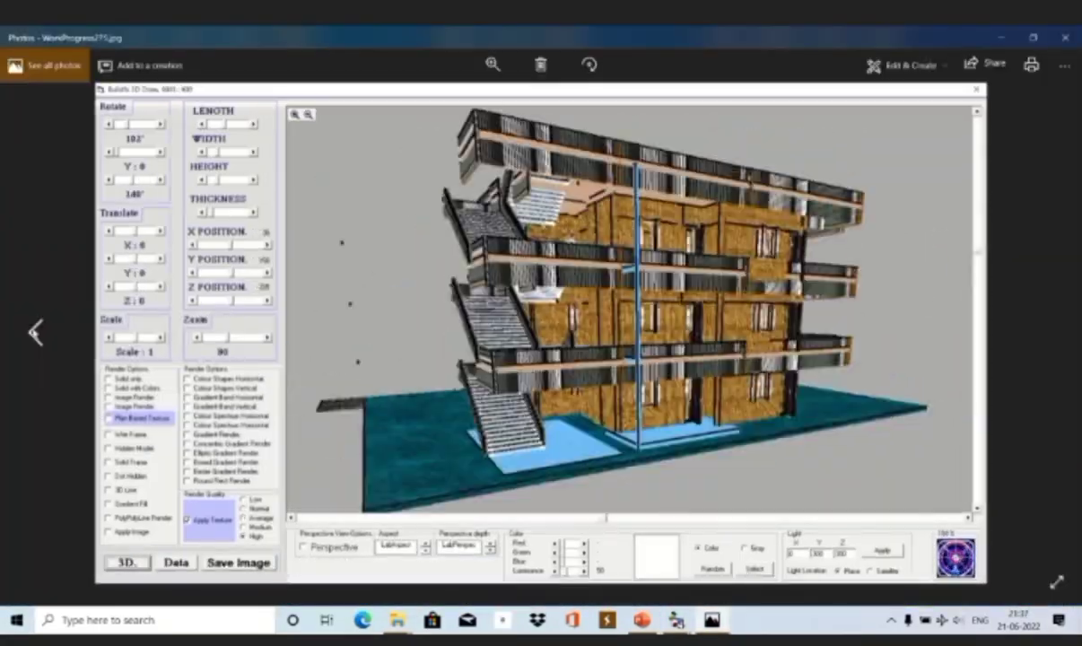
key("Left")
key("Left")
key("Left")
key("Left")
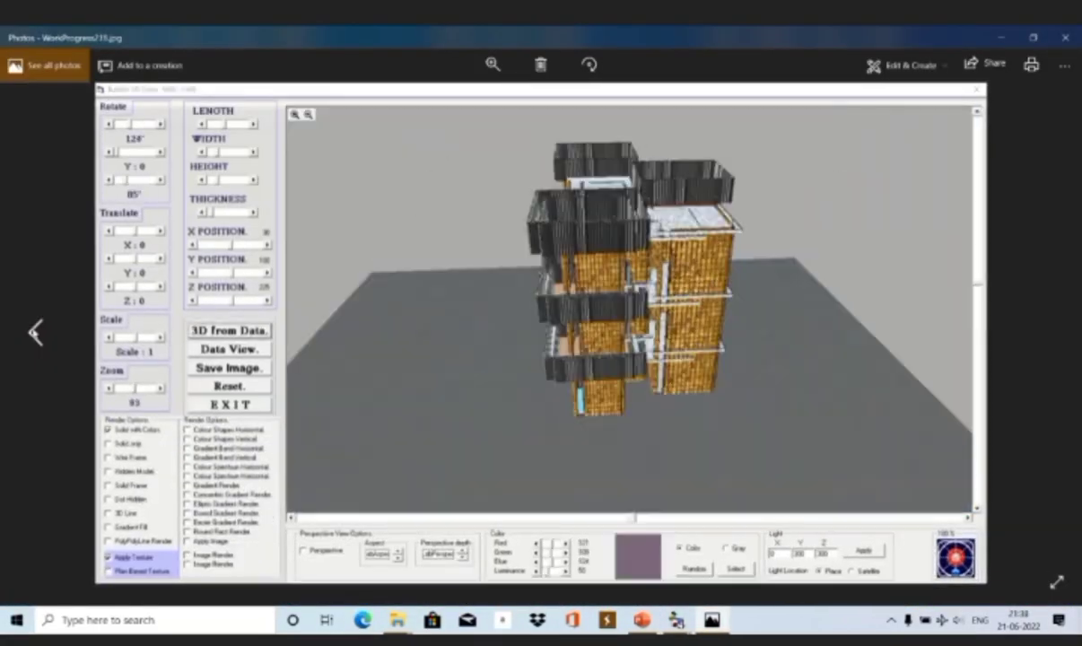
key("Left")
key("Left")
key("Left")
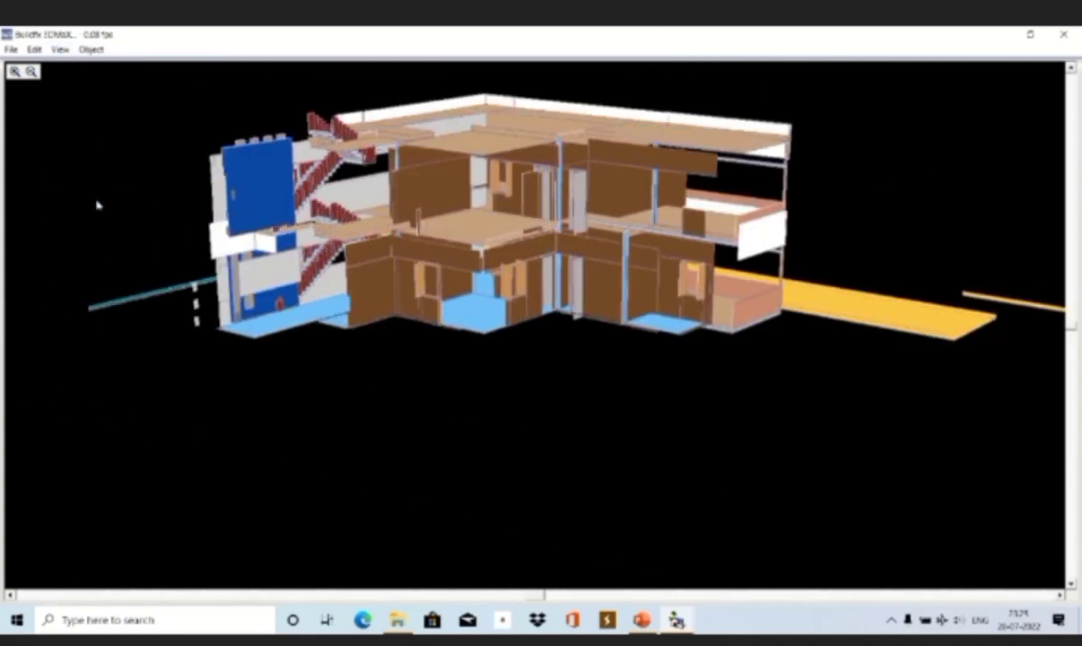
Render the model with plain Solid shading and orbit it to a front elevation
left_click(59, 49)
left_click(75, 252)
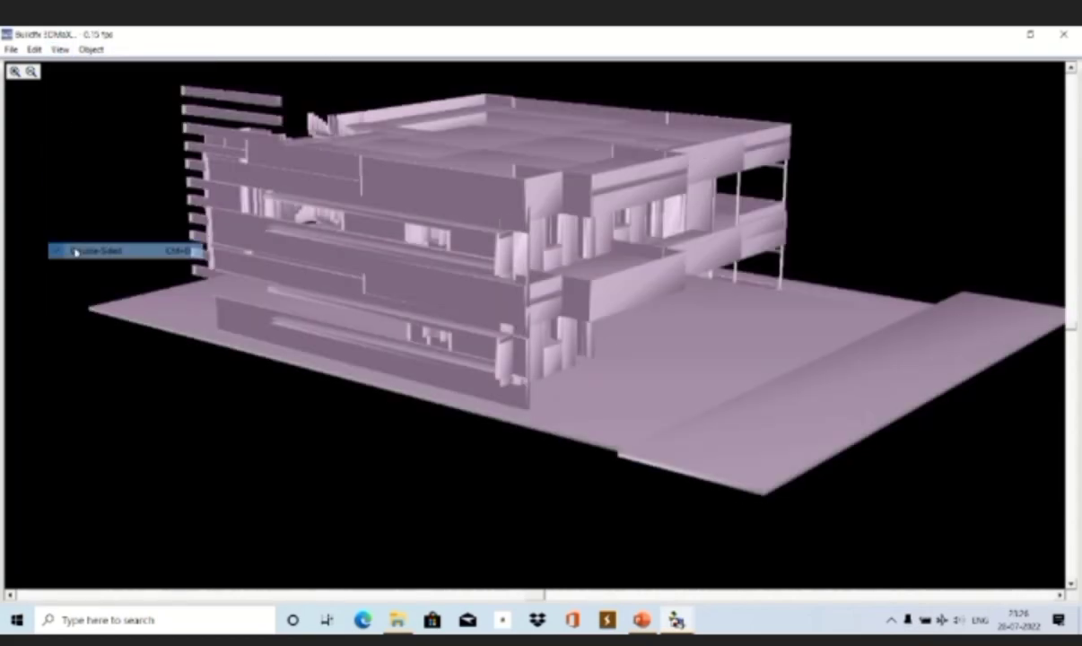
mouse_move(74, 252)
left_mouse_down()
mouse_move(377, 218)
mouse_move(696, 331)
left_mouse_up()
Switch the model to Gradient shading, then to the coloured Plan Based Texture render
left_click(60, 50)
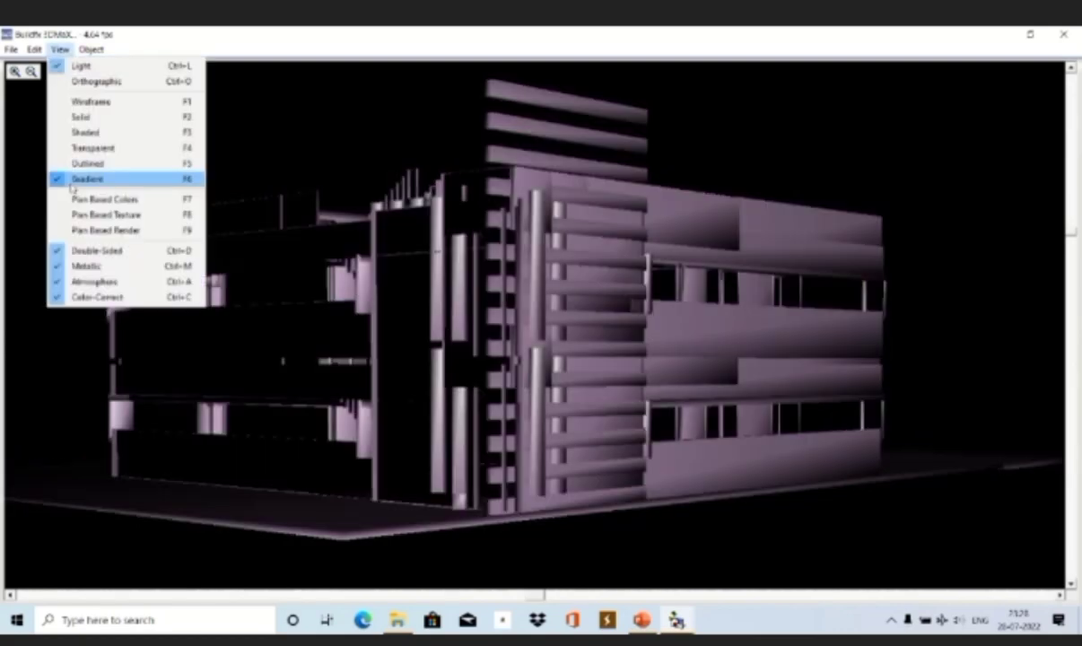
left_click(54, 176)
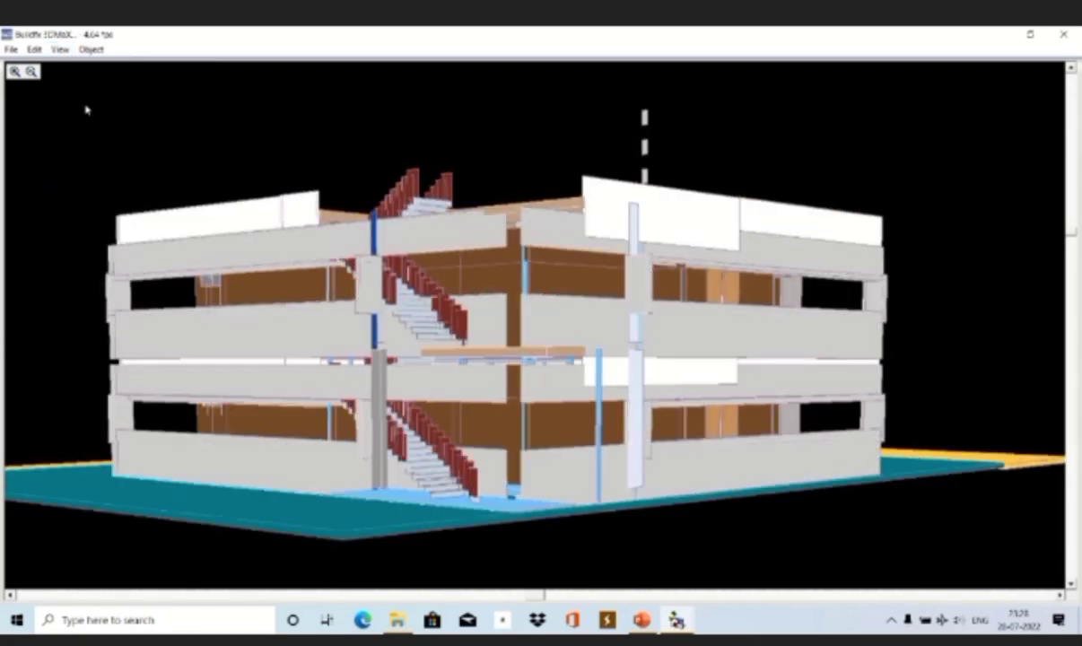
left_click(61, 49)
left_click(92, 221)
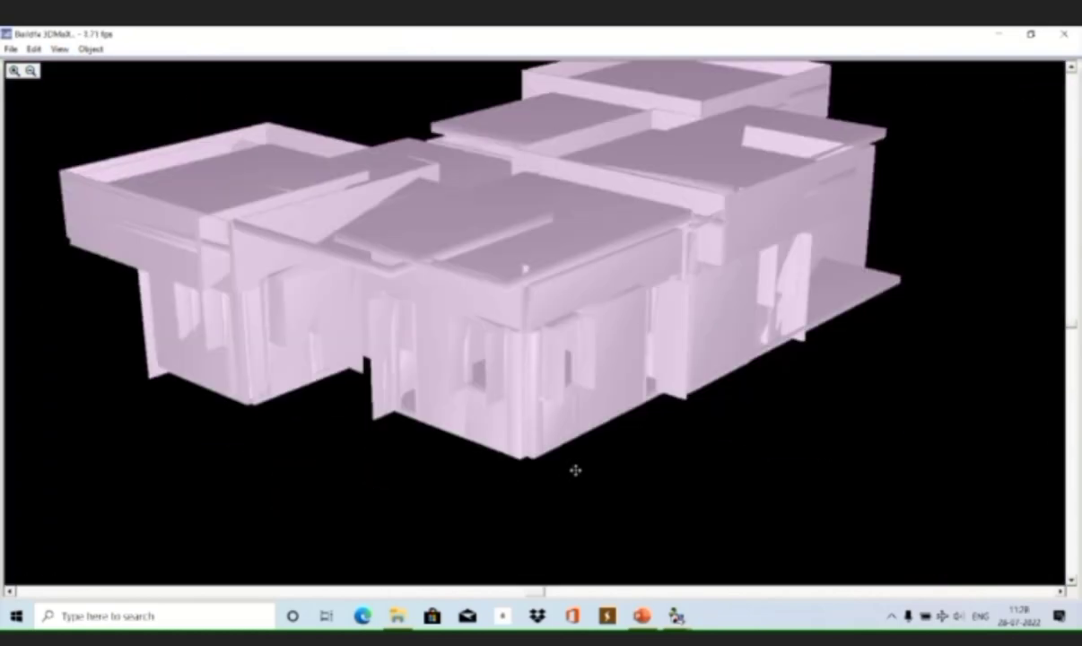
Fly in close to the walls, orbit from top view, and zoom onto one pink room block
mouse_move(575, 470)
left_mouse_down()
mouse_move(593, 360)
mouse_move(425, 421)
mouse_move(529, 359)
mouse_move(709, 460)
mouse_move(778, 43)
left_mouse_up()
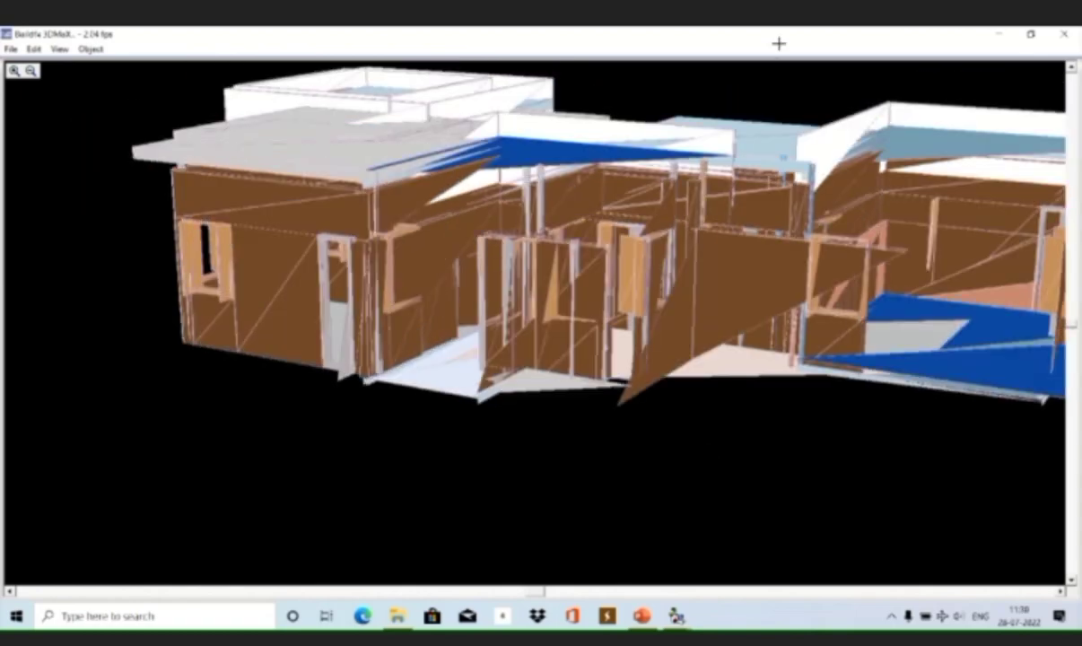
left_click_drag(663, 335, 80, 202)
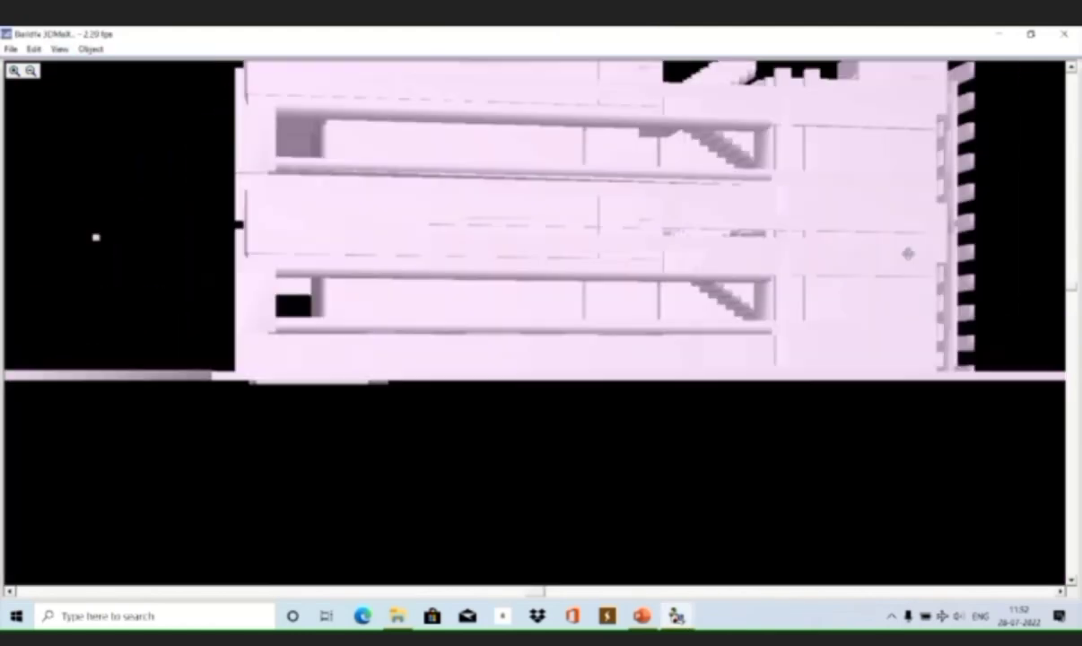
mouse_move(908, 254)
left_mouse_down()
mouse_move(998, 272)
mouse_move(210, 246)
mouse_move(796, 398)
mouse_move(761, 401)
left_mouse_up()
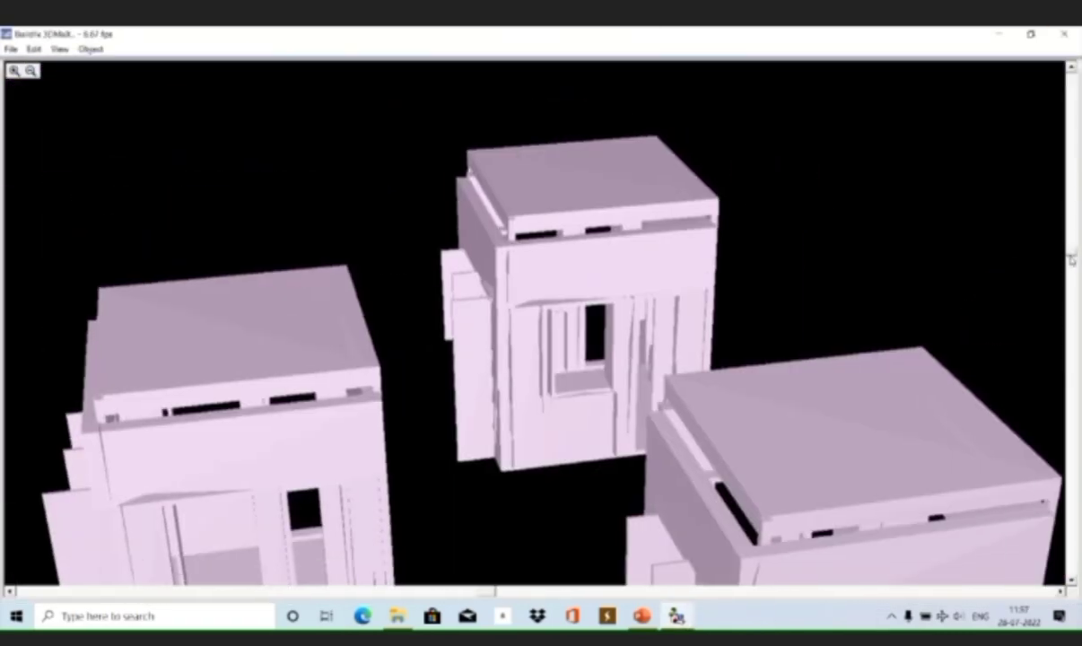
mouse_move(1070, 259)
left_mouse_down()
mouse_move(369, 205)
mouse_move(724, 273)
mouse_move(697, 266)
mouse_move(629, 309)
mouse_move(755, 391)
mouse_move(572, 343)
left_mouse_up()
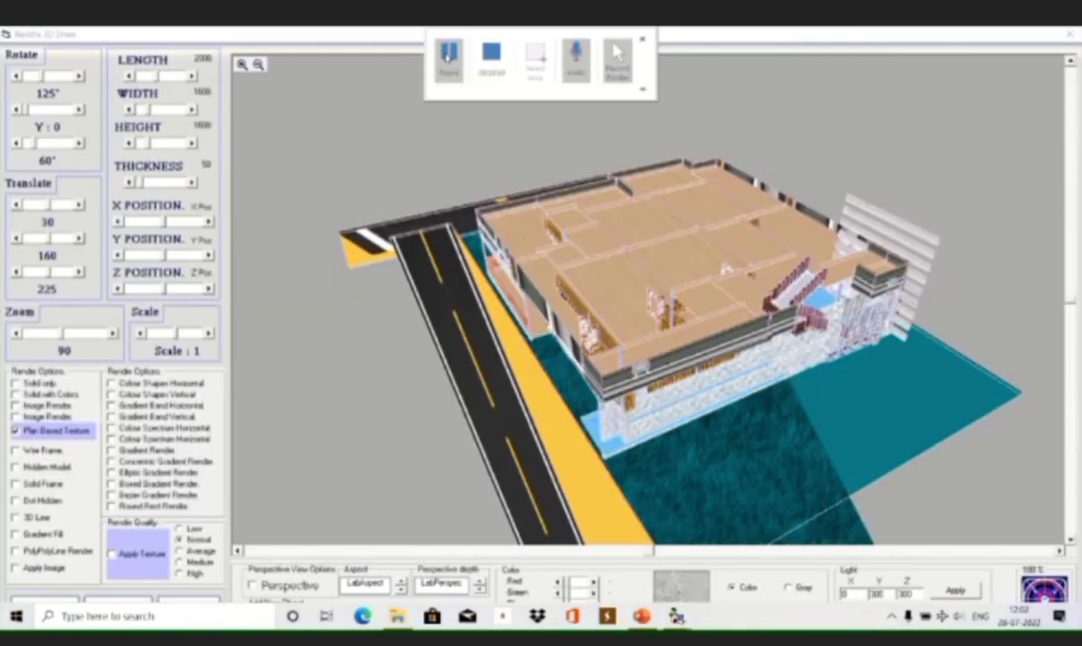
Lower the Zoom slider from 90 to 60 to redraw the textured building
left_click(444, 55)
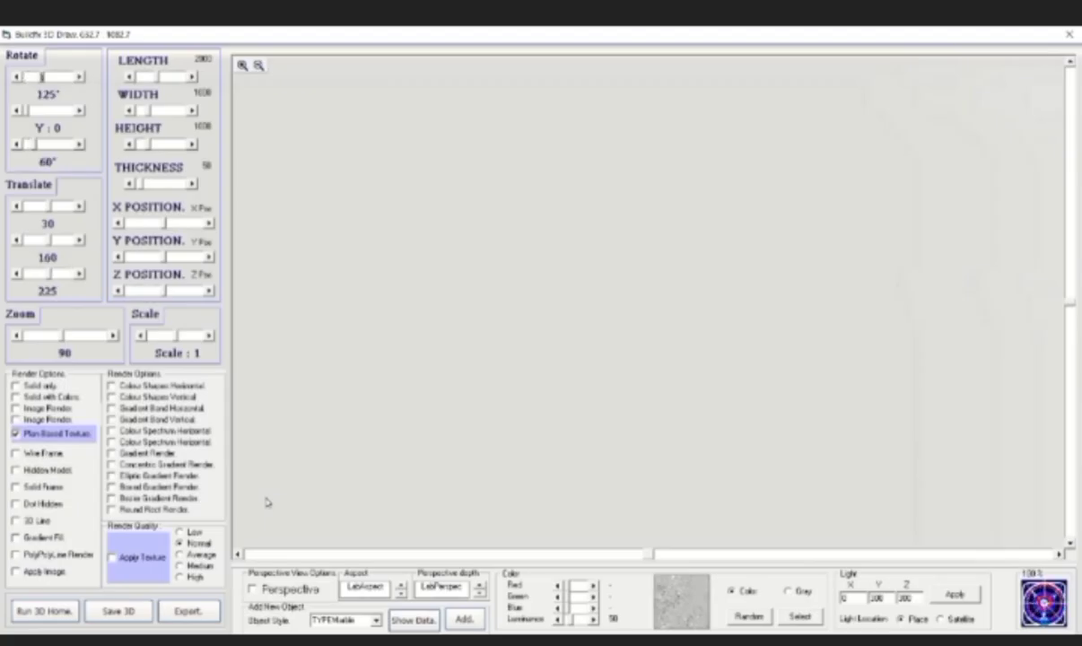
left_click(54, 337)
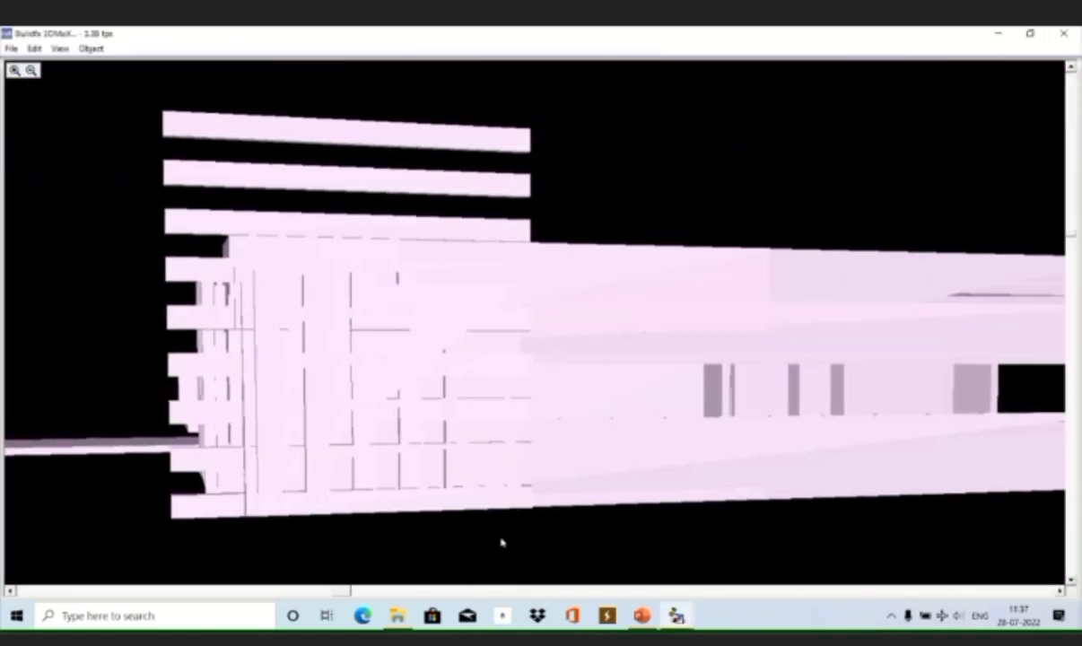
Switch the 3DMaX render mode to Gradient, then orbit and zoom into the pink room blocks
left_click(59, 48)
left_click(87, 177)
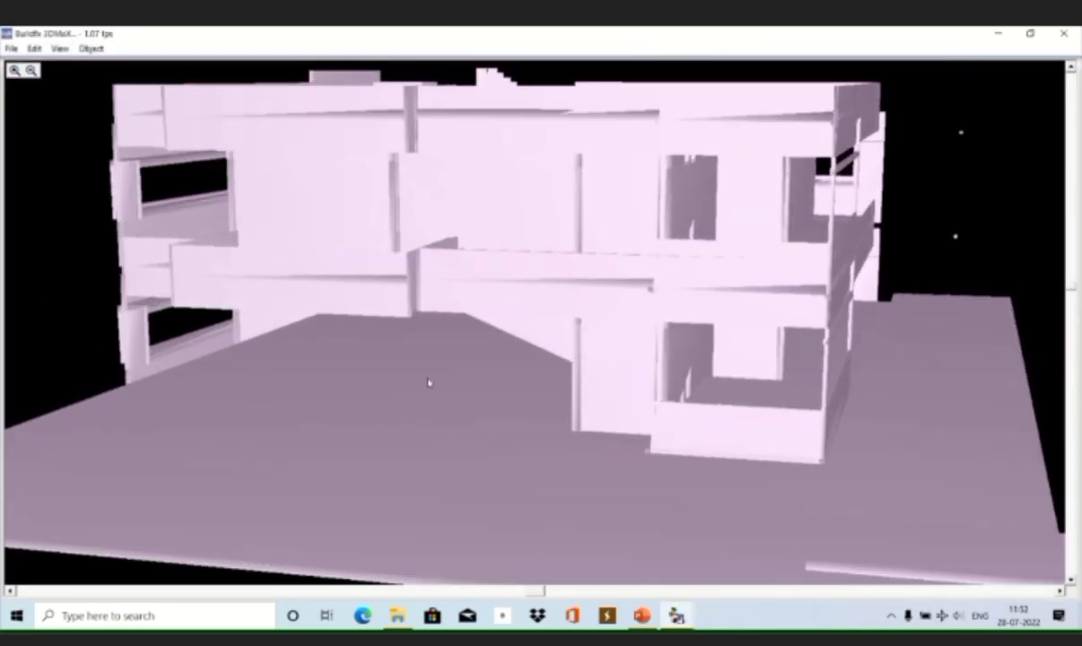
mouse_move(429, 383)
left_mouse_down()
mouse_move(915, 315)
mouse_move(592, 441)
mouse_move(799, 401)
left_mouse_up()
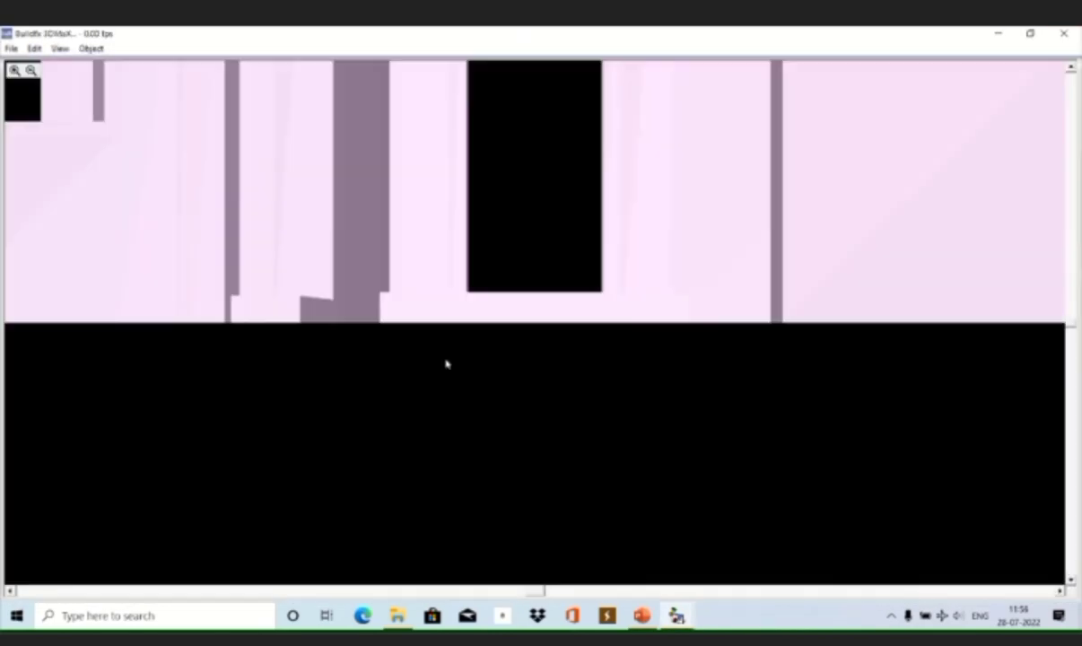
mouse_move(444, 363)
left_mouse_down()
mouse_move(490, 374)
mouse_move(1067, 325)
mouse_move(405, 399)
mouse_move(726, 271)
mouse_move(1069, 574)
mouse_move(688, 285)
mouse_move(741, 387)
mouse_move(802, 388)
mouse_move(559, 424)
left_mouse_up()
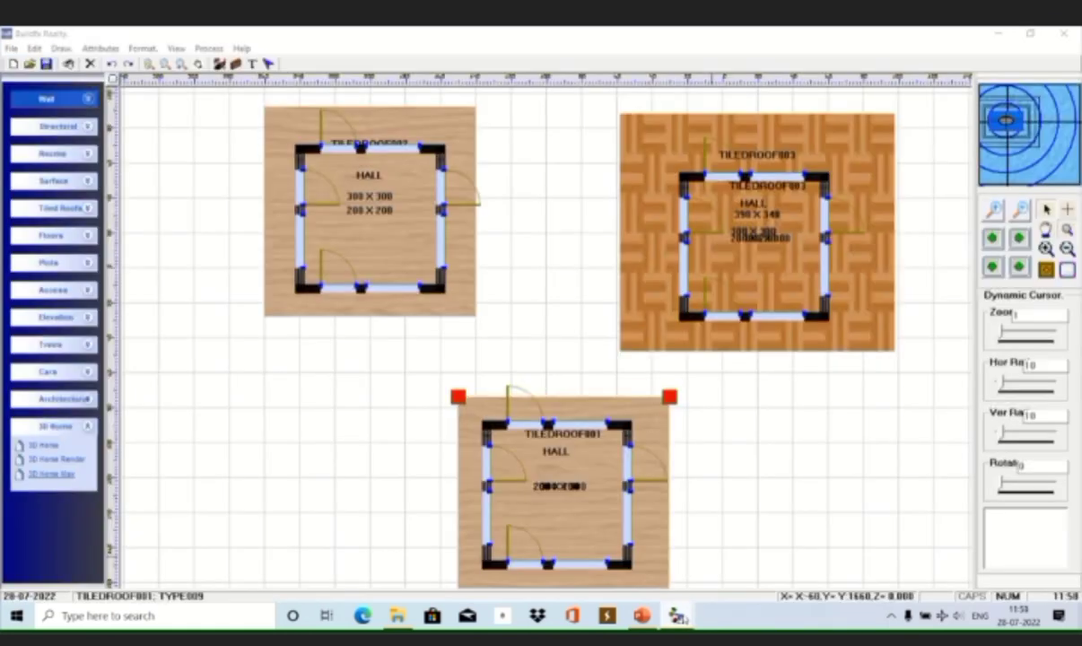